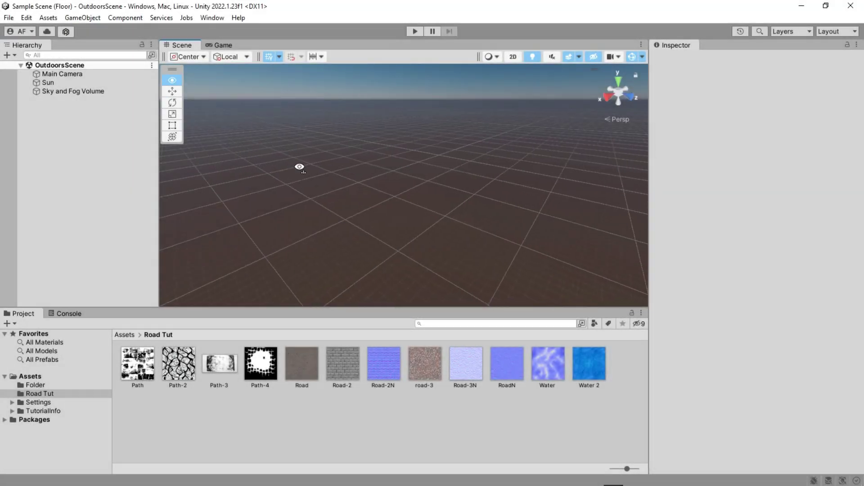
# Step: Add a Plane 3D object to the OutdoorsScene and reset its transform
pyautogui.moveTo(300, 168); pyautogui.dragTo(297, 163, button='right')
pyautogui.rightClick(105, 143)
pyautogui.moveTo(224, 283)
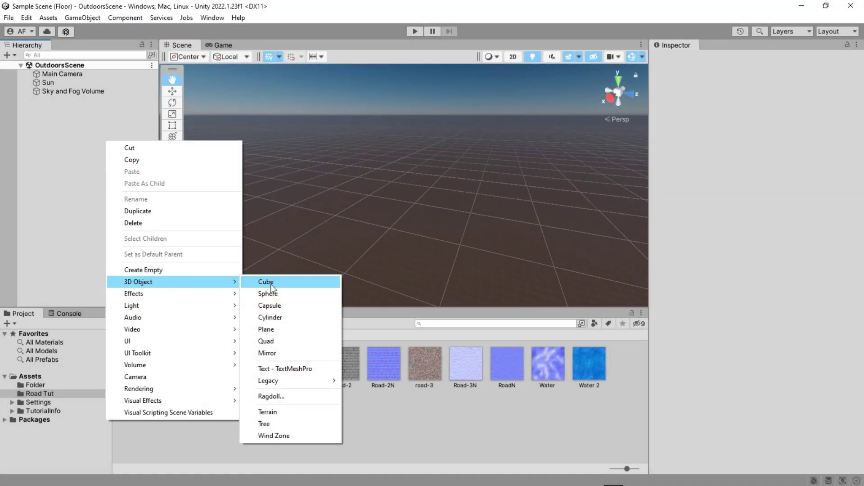
pyautogui.click(271, 331)
pyautogui.rightClick(832, 92)
pyautogui.click(831, 98)
# Step: Set the plane's scale to 7 on the X, Y and Z axes
pyautogui.moveTo(397, 198); pyautogui.dragTo(359, 180, button='right')
pyautogui.press('w')
pyautogui.click(759, 123)
pyautogui.write('7')
pyautogui.click(801, 122)
pyautogui.write('7')
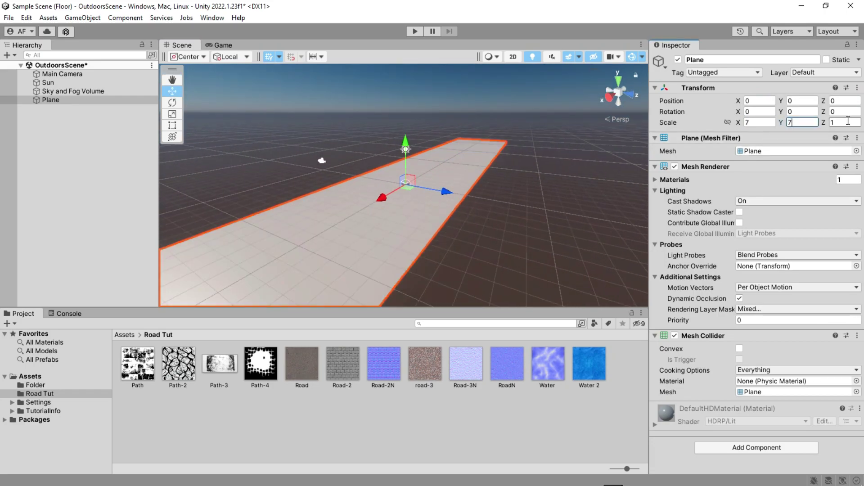
pyautogui.click(848, 121)
pyautogui.write('7')
pyautogui.moveTo(465, 182); pyautogui.dragTo(474, 207, button='right')
pyautogui.press('s')
pyautogui.press('w')
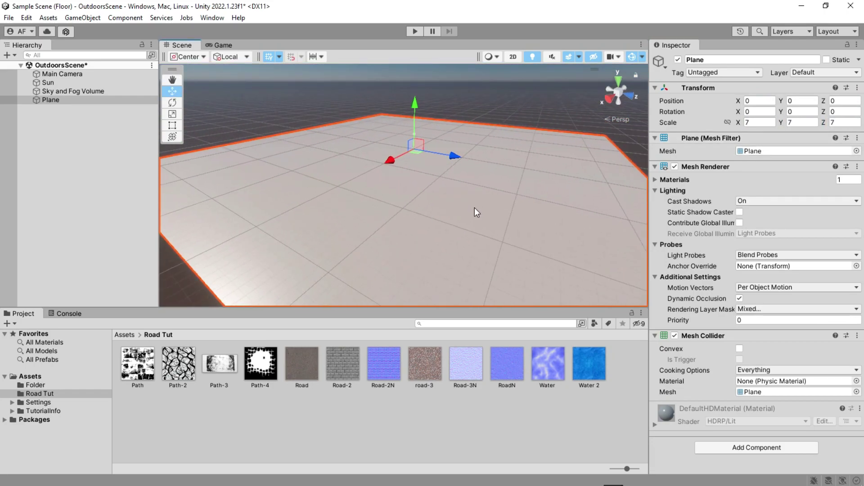
# Step: Create an HDRP Lit shader graph named Floor in the Road Tut folder
pyautogui.click(376, 424)
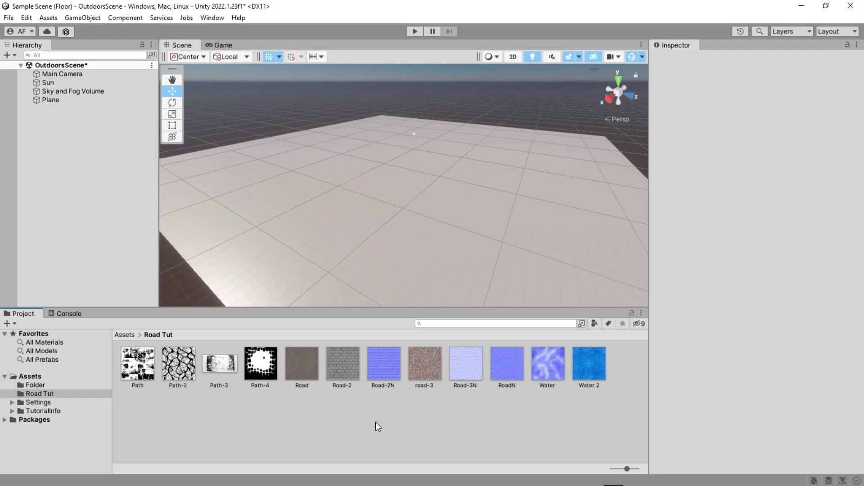
pyautogui.rightClick(378, 426)
pyautogui.moveTo(459, 141)
pyautogui.moveTo(592, 79)
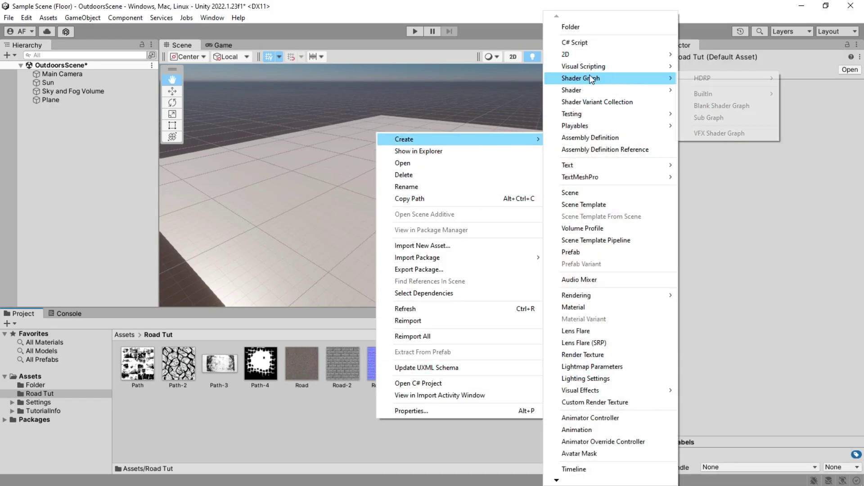
pyautogui.moveTo(682, 77)
pyautogui.click(613, 79)
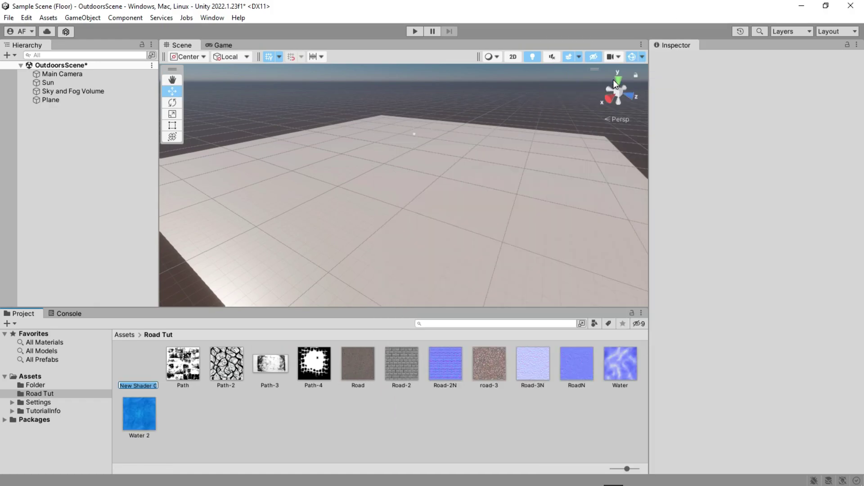
pyautogui.write('Floor')
pyautogui.press('Return')
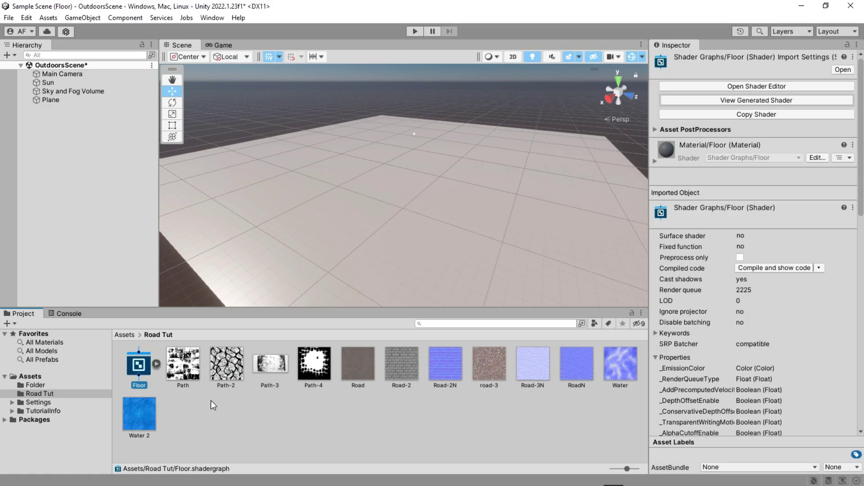
# Step: Create a material from the Floor shader graph, keeping its suggested name, and apply it to the plane
pyautogui.rightClick(137, 371)
pyautogui.moveTo(186, 87)
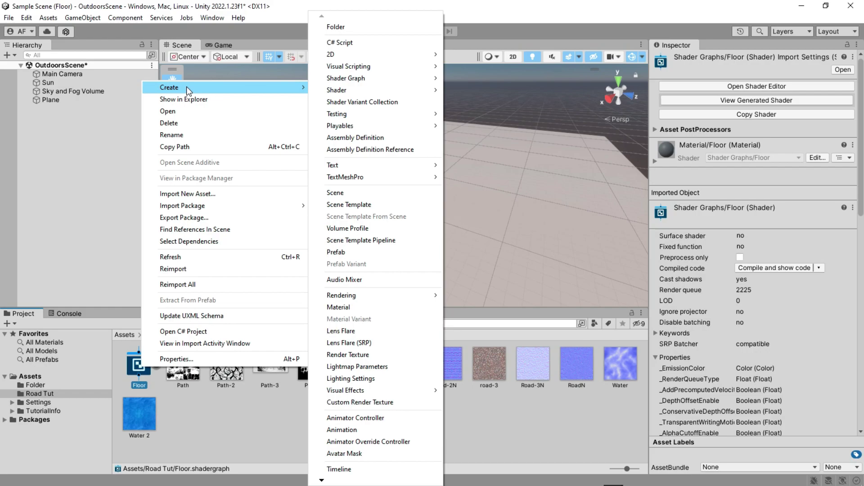
pyautogui.click(359, 306)
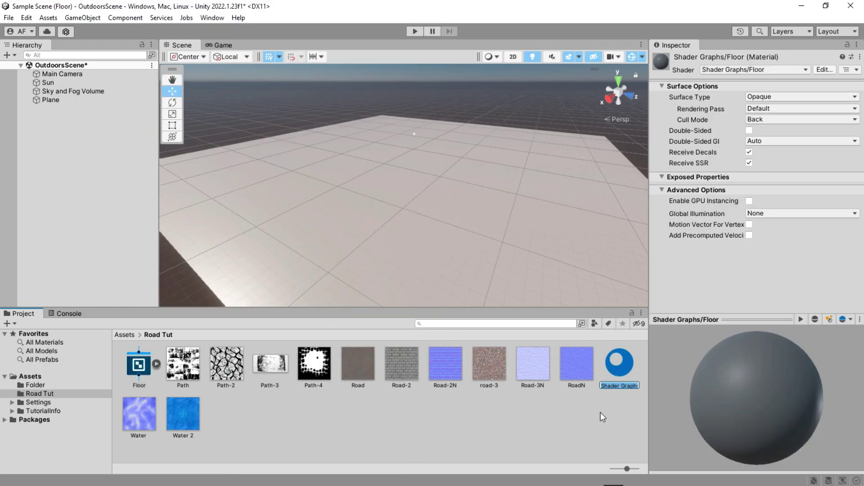
pyautogui.press('Return')
pyautogui.moveTo(607, 366); pyautogui.dragTo(410, 224)
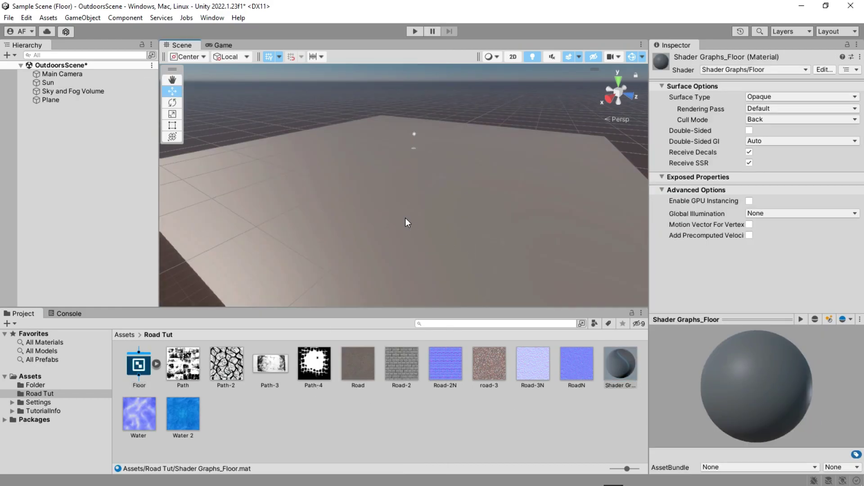
pyautogui.click(50, 100)
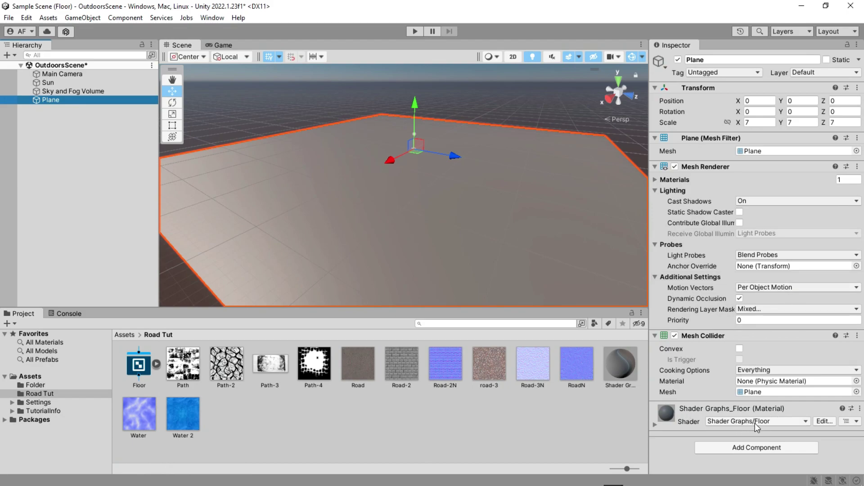
pyautogui.click(755, 423)
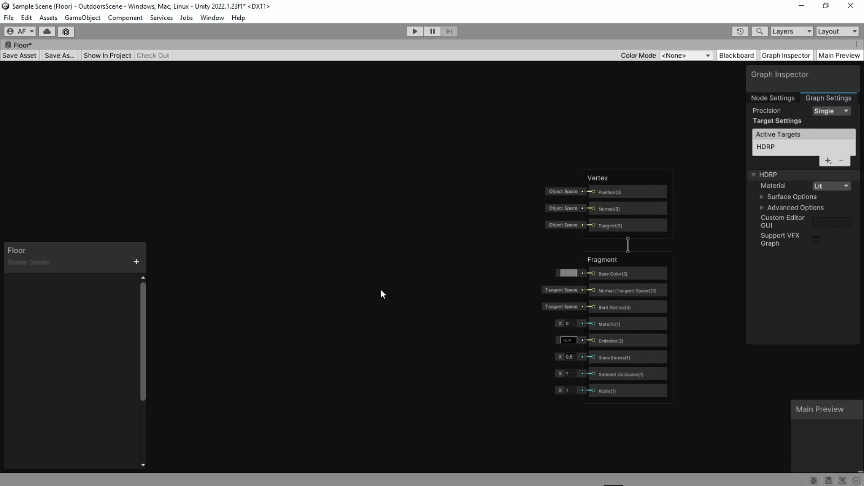
# Step: Add two Texture 2D properties named Diffuse and Normal to the Floor shader graph
pyautogui.moveTo(381, 289); pyautogui.dragTo(382, 290, button='middle')
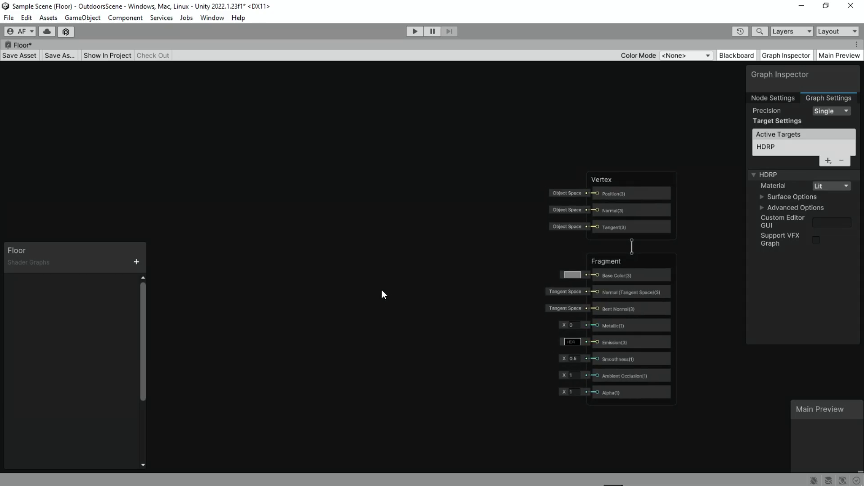
pyautogui.click(136, 262)
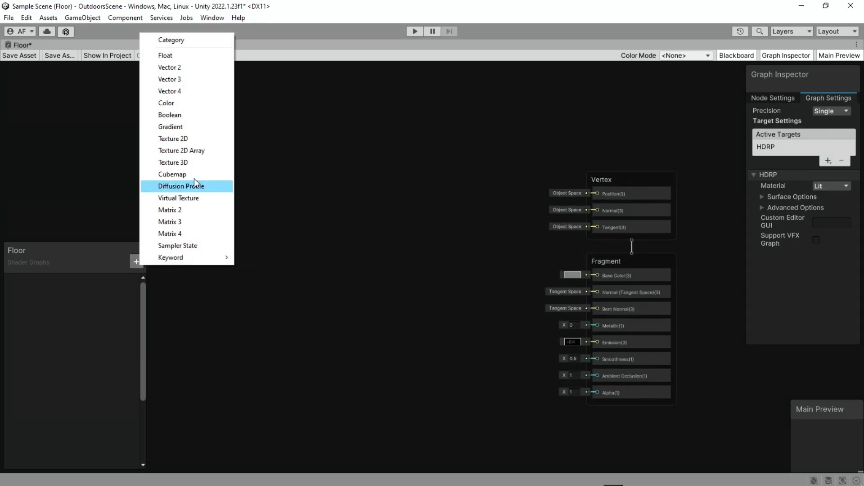
pyautogui.click(183, 140)
pyautogui.write('Diff')
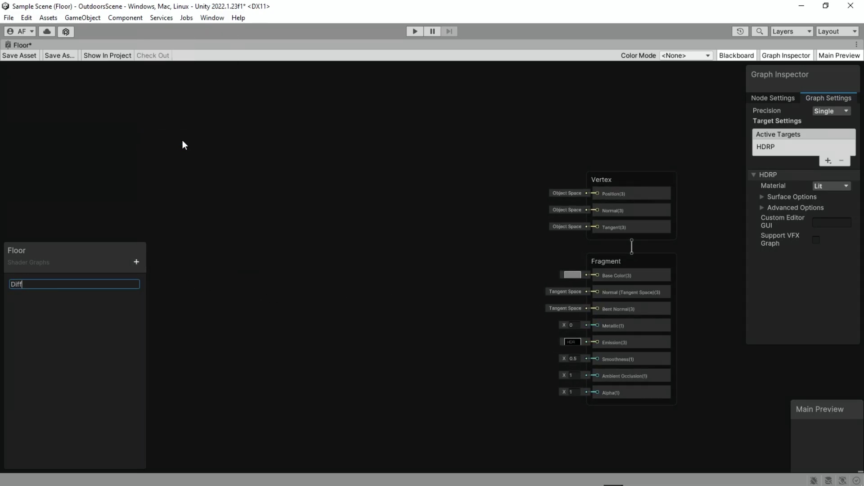
pyautogui.write('use')
pyautogui.press('Return')
pyautogui.click(137, 265)
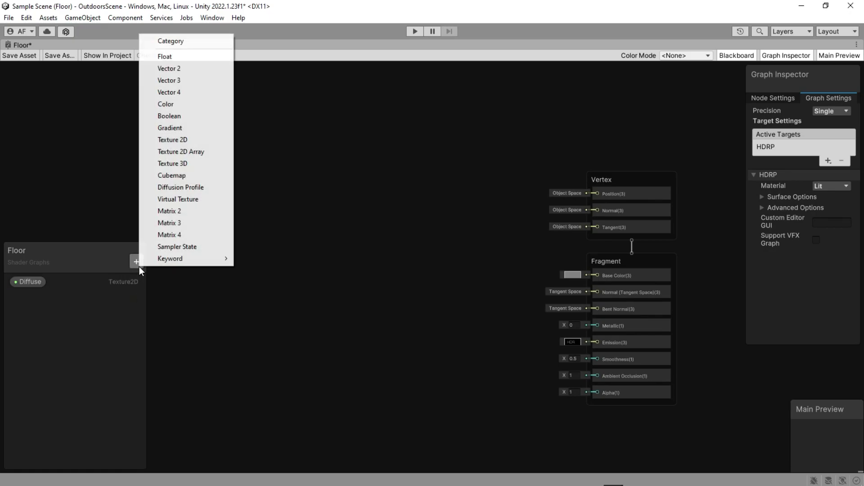
pyautogui.click(180, 139)
pyautogui.write('Normal')
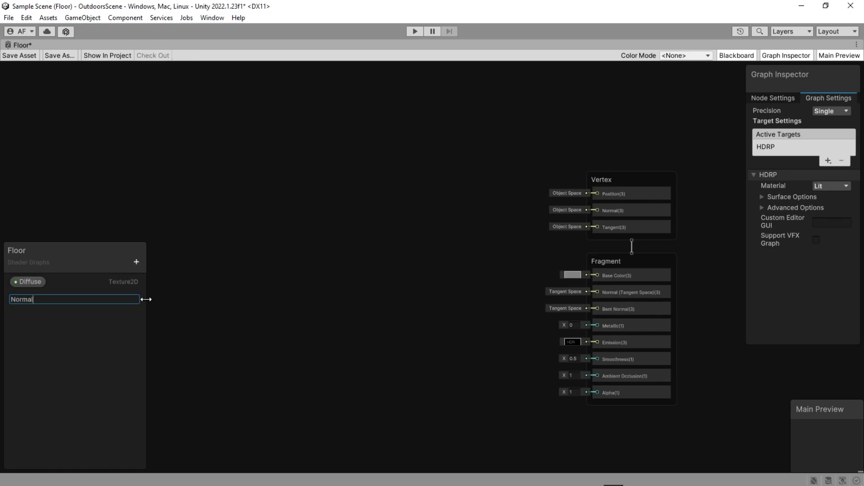
pyautogui.press('Return')
# Step: Add a Texture 2D property named Puddles to the Floor shader graph
pyautogui.click(136, 263)
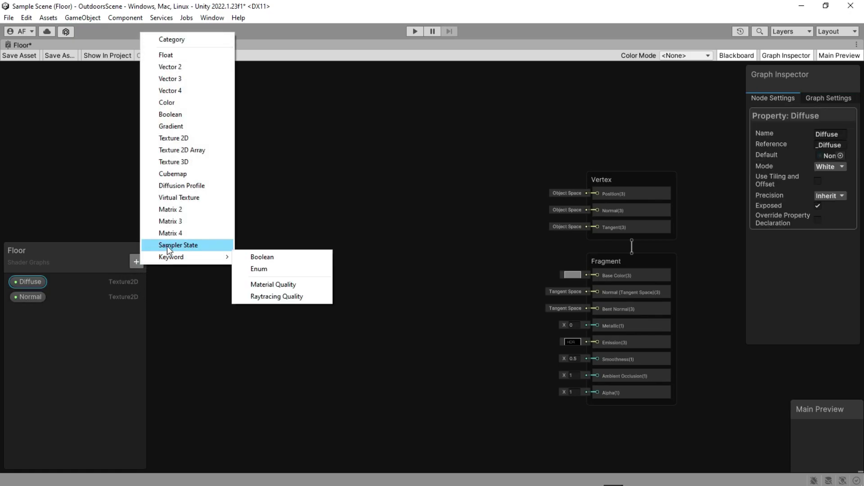
pyautogui.click(180, 138)
pyautogui.write('Puddles')
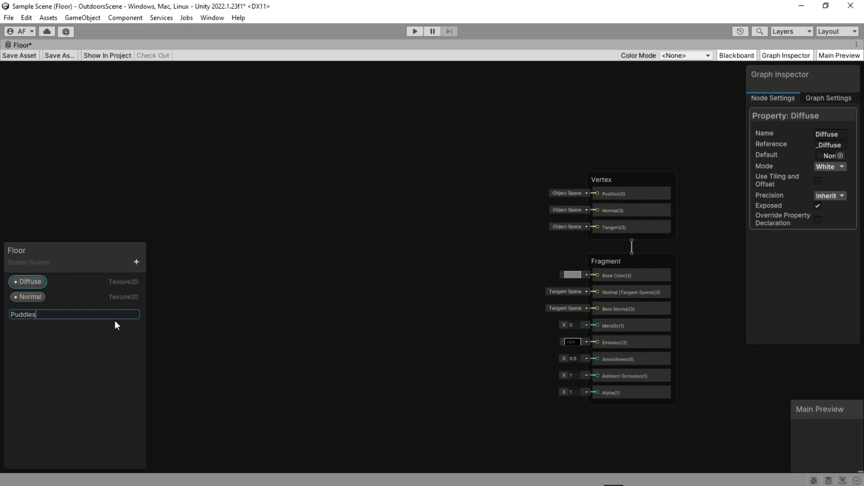
pyautogui.press('Return')
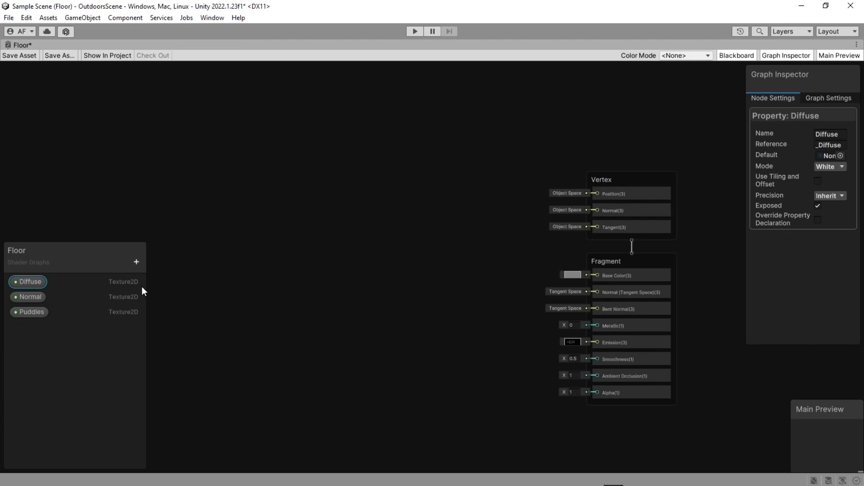
# Step: Add two Vector 2 properties named MainTiling and SmoothTiling to the Floor shader graph
pyautogui.click(136, 262)
pyautogui.click(180, 134)
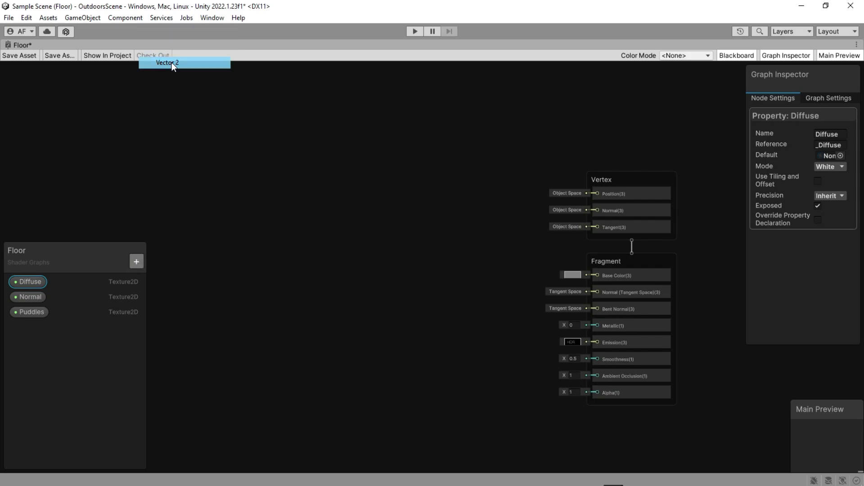
pyautogui.write('MainTiling')
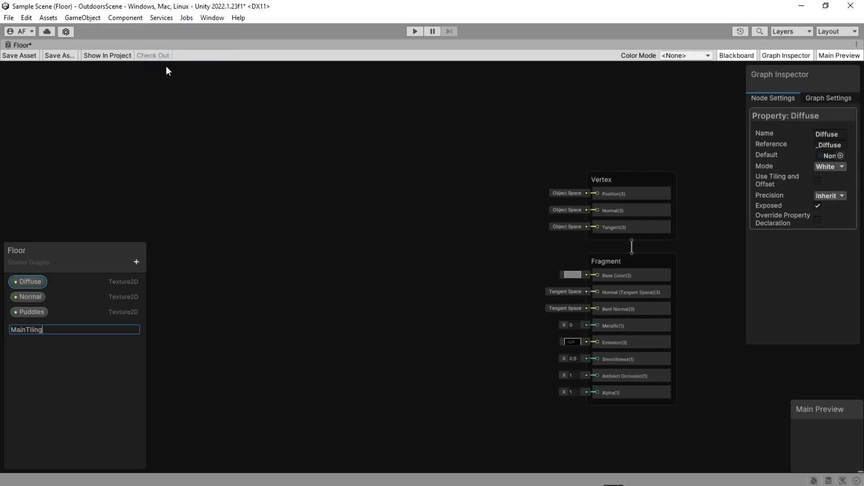
pyautogui.press('Return')
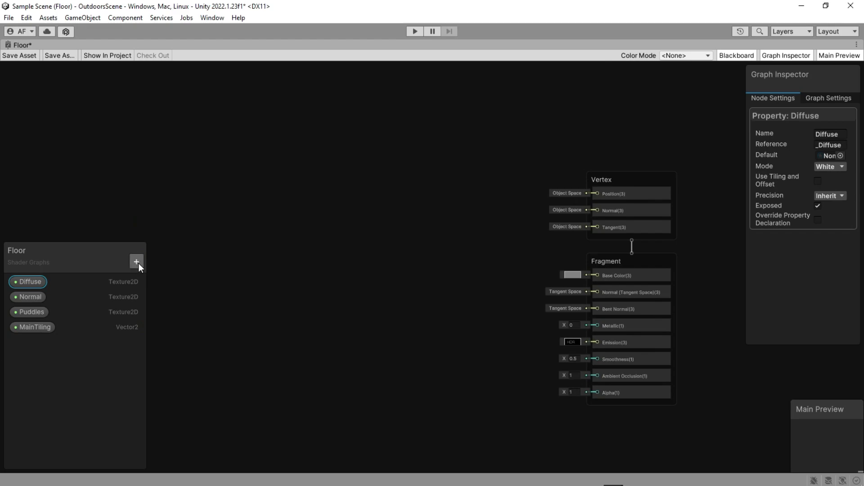
pyautogui.click(138, 262)
pyautogui.click(169, 66)
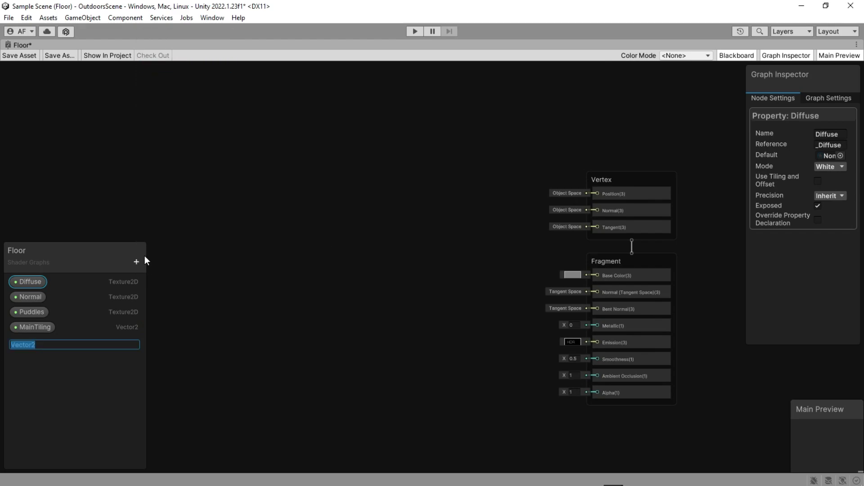
pyautogui.write('SmoothTiling')
pyautogui.press('Return')
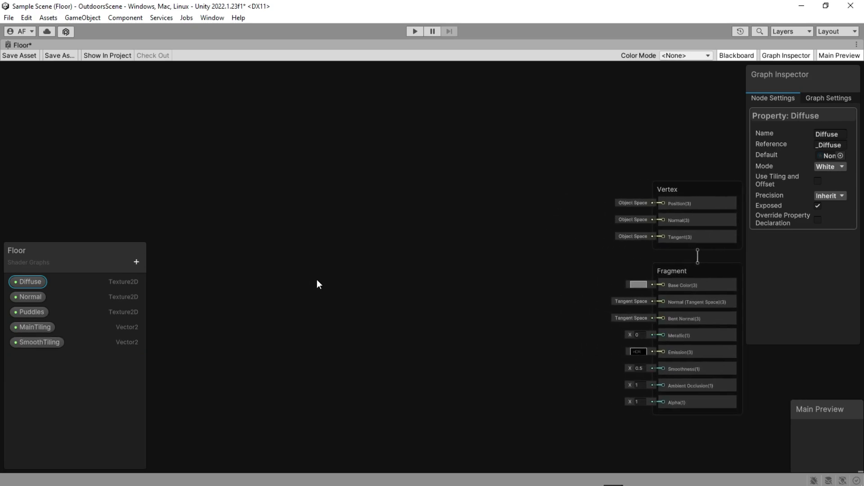
# Step: Place the Diffuse property in the graph and feed it into a new Sample Texture 2D node
pyautogui.moveTo(234, 208); pyautogui.dragTo(238, 208)
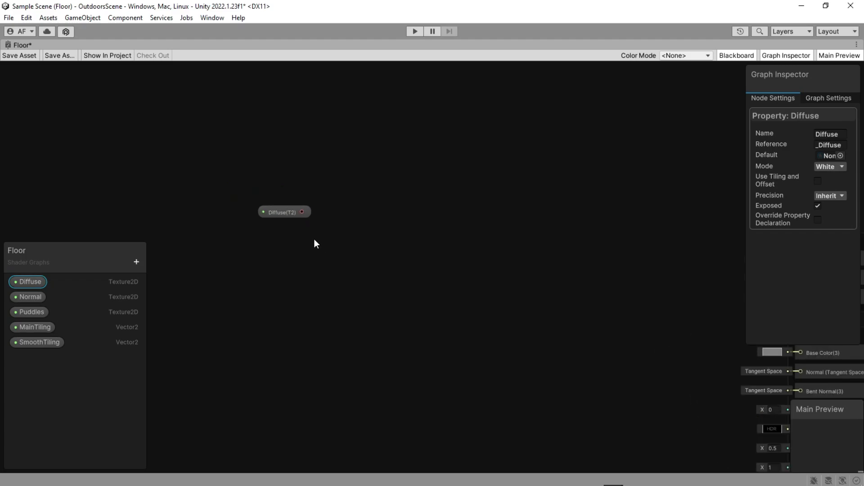
pyautogui.write('sam')
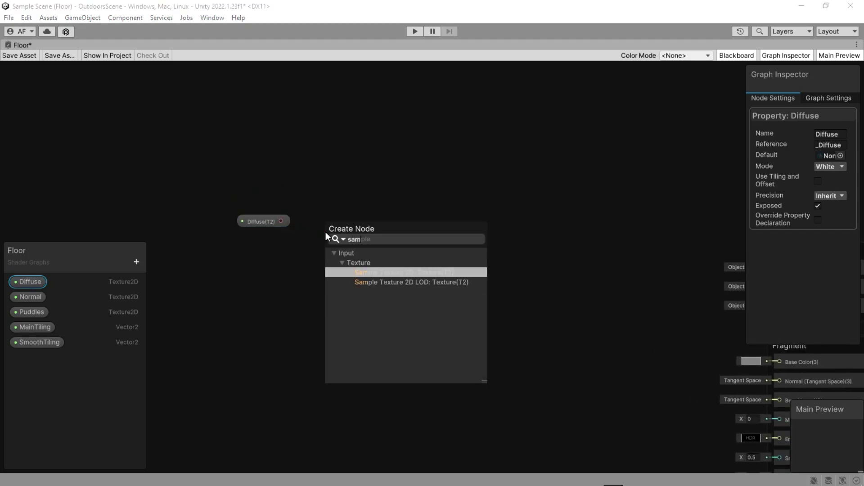
pyautogui.press('Return')
pyautogui.scroll(1, 450, 252)
pyautogui.moveTo(450, 252); pyautogui.dragTo(549, 214, button='middle')
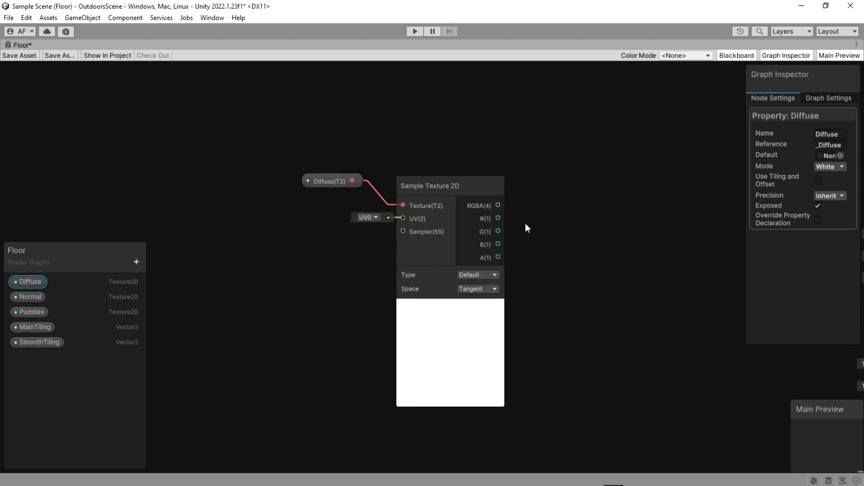
# Step: Add a Tiling And Offset node in the free space before the Diffuse texture sampler
pyautogui.moveTo(340, 270); pyautogui.dragTo(434, 256, button='middle')
pyautogui.scroll(-2, 355, 255)
pyautogui.moveTo(293, 215); pyautogui.dragTo(357, 231, button='middle')
pyautogui.press('space')
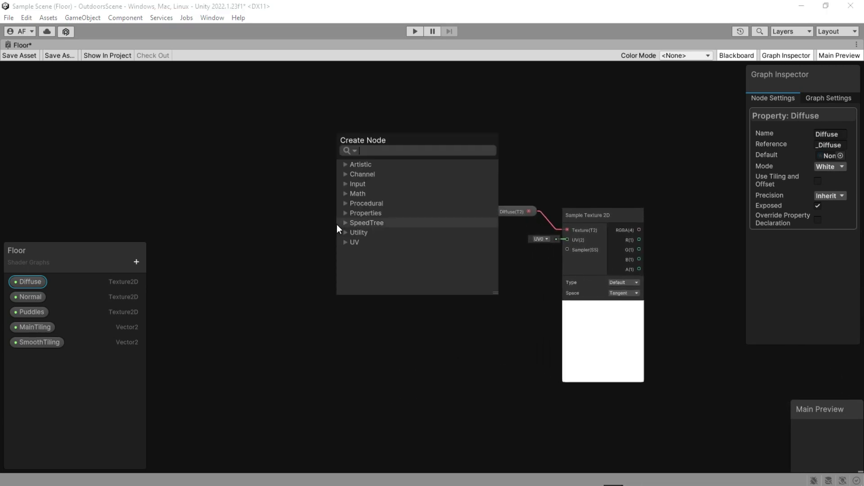
pyautogui.write('tiling')
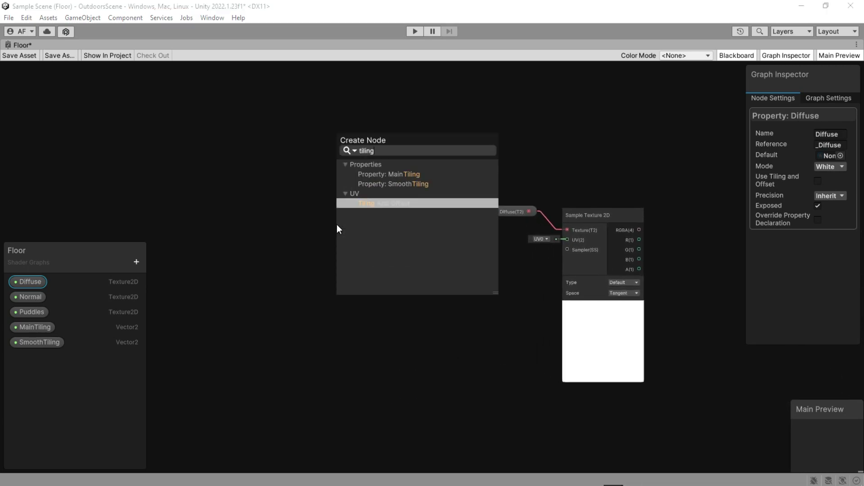
pyautogui.click(394, 204)
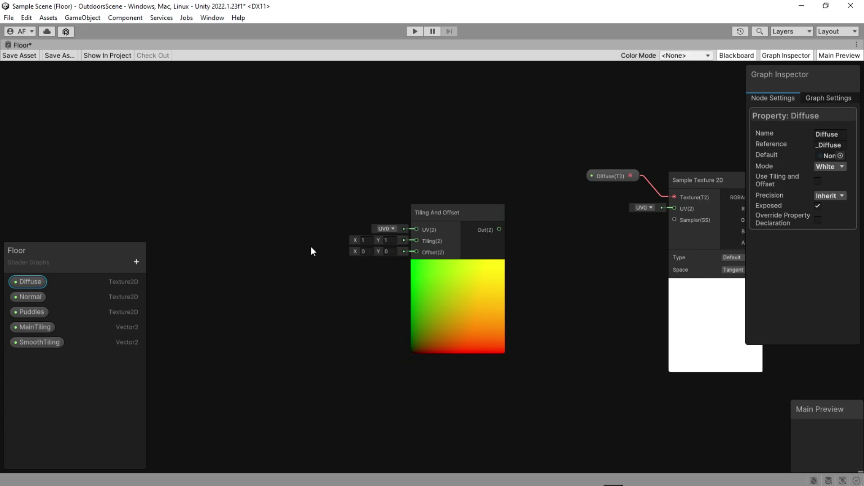
# Step: Feed the MainTiling property through Tiling And Offset into the Diffuse sampler's UV input, and collapse that sampler's preview
pyautogui.moveTo(82, 331); pyautogui.dragTo(571, 201)
pyautogui.moveTo(422, 168); pyautogui.dragTo(231, 266)
pyautogui.moveTo(369, 206); pyautogui.dragTo(299, 158)
pyautogui.click(495, 279)
pyautogui.moveTo(508, 286); pyautogui.dragTo(375, 250, button='middle')
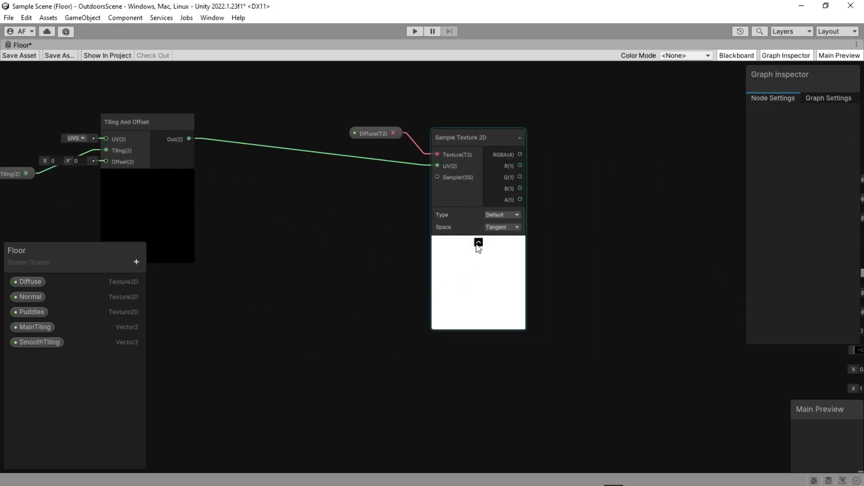
pyautogui.click(478, 242)
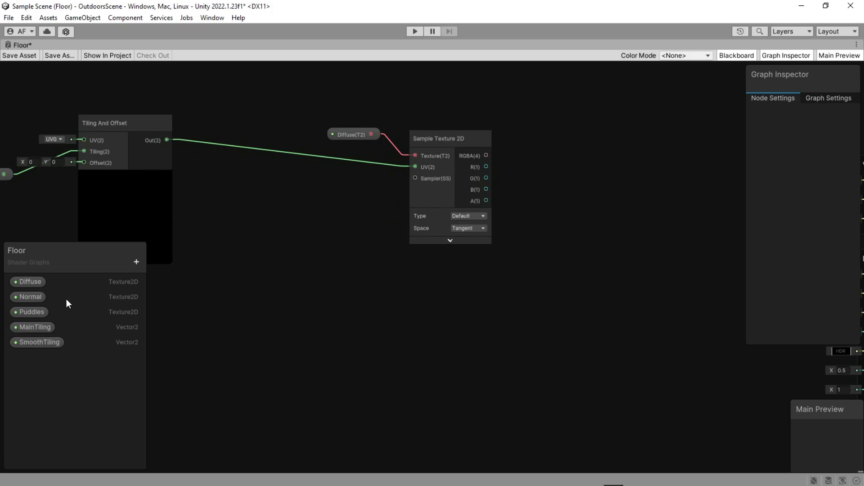
# Step: Place the Normal property below the Diffuse nodes and feed it into a new Sample Texture 2D node
pyautogui.moveTo(66, 299); pyautogui.dragTo(321, 299)
pyautogui.moveTo(366, 302); pyautogui.dragTo(438, 331)
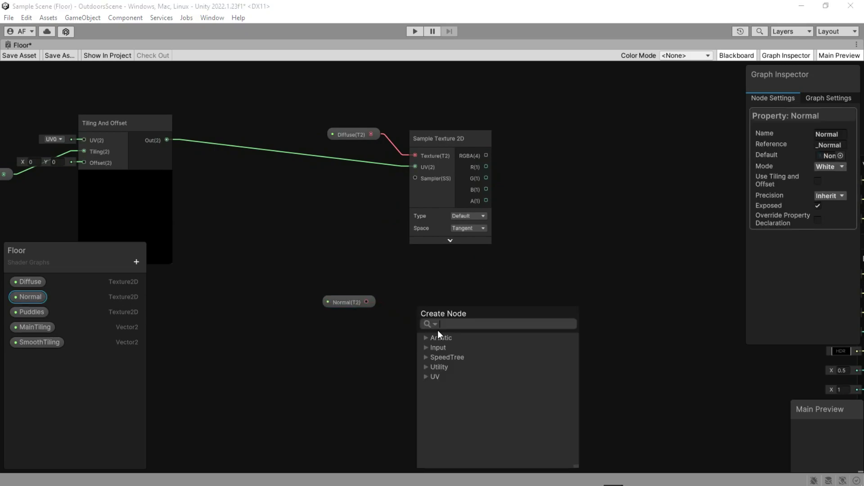
pyautogui.write('sample')
pyautogui.click(464, 358)
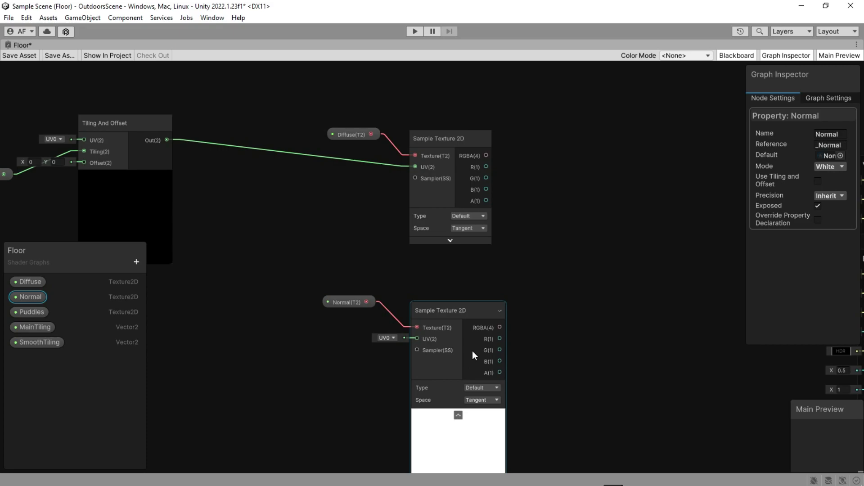
# Step: Set the Normal sampler's type to Normal and feed the Tiling And Offset output into its UV input
pyautogui.moveTo(517, 331); pyautogui.dragTo(499, 262, button='middle')
pyautogui.scroll(1, 499, 262)
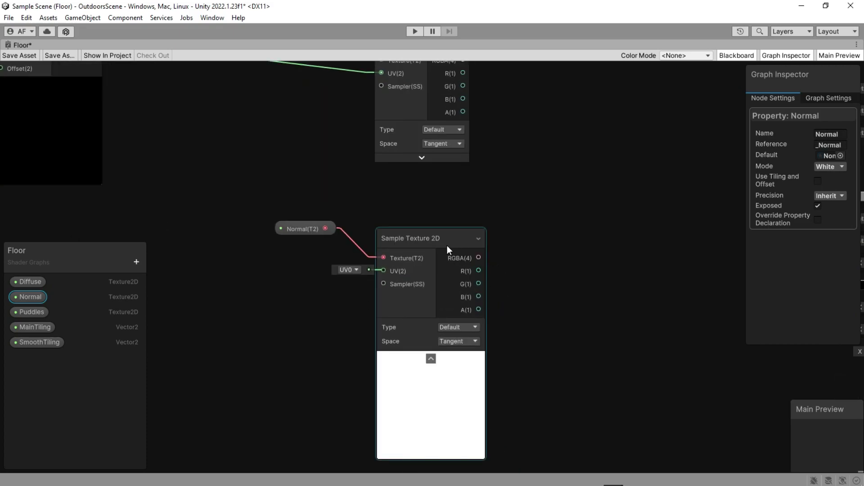
pyautogui.click(464, 332)
pyautogui.click(468, 350)
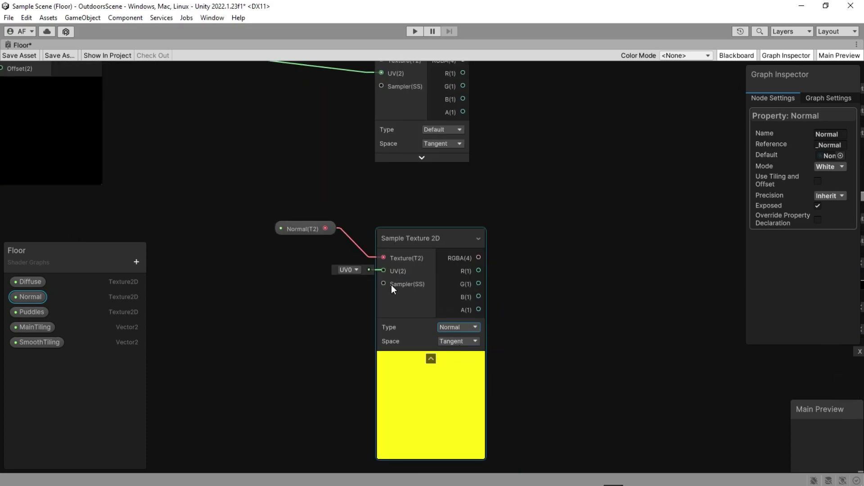
pyautogui.scroll(-1, 391, 285)
pyautogui.moveTo(162, 99); pyautogui.dragTo(409, 300)
pyautogui.scroll(-2, 377, 290)
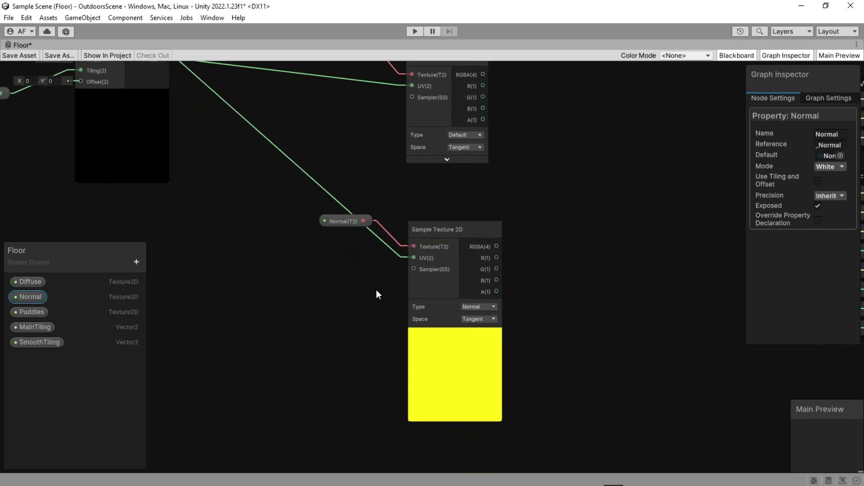
# Step: Line up the Normal property and its sampler beneath the Diffuse nodes, and collapse the sampler's preview
pyautogui.moveTo(364, 230); pyautogui.dragTo(366, 200)
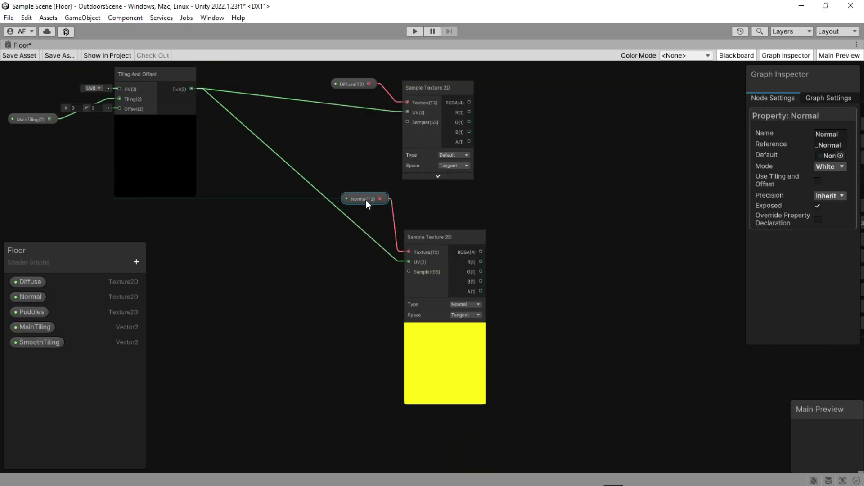
pyautogui.moveTo(435, 241)
pyautogui.mouseDown()
pyautogui.moveTo(412, 235)
pyautogui.moveTo(439, 226)
pyautogui.mouseUp()
pyautogui.click(436, 321)
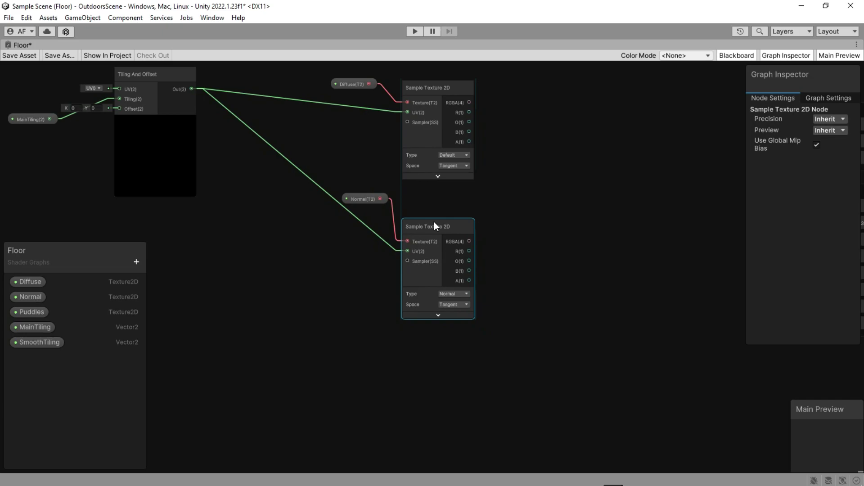
# Step: Place the Puddles property below the Normal nodes and feed it into a new Sample Texture 2D node
pyautogui.moveTo(308, 215); pyautogui.dragTo(318, 164, button='middle')
pyautogui.moveTo(37, 312); pyautogui.dragTo(347, 294)
pyautogui.scroll(1, 394, 310)
pyautogui.moveTo(393, 311); pyautogui.dragTo(370, 297, button='middle')
pyautogui.moveTo(362, 280); pyautogui.dragTo(394, 307)
pyautogui.write('sample')
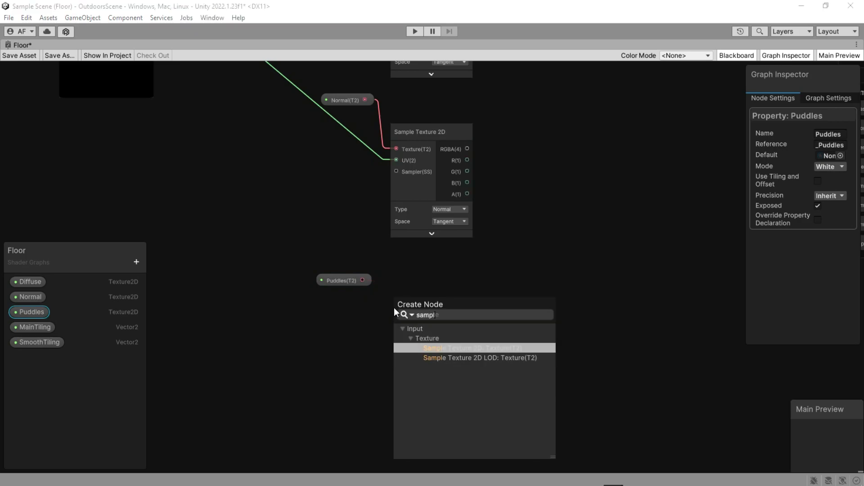
pyautogui.click(452, 349)
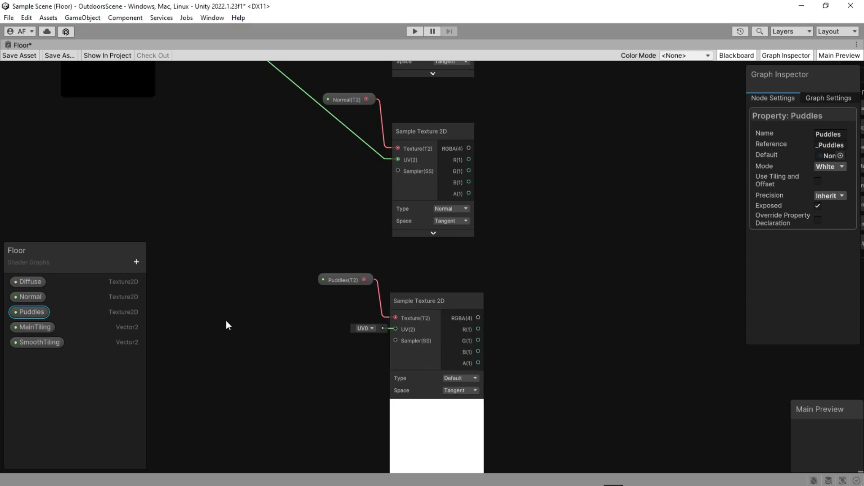
# Step: Create a second Tiling And Offset node beside the Puddles sampler, fed by the first one's output, and collapse its preview
pyautogui.scroll(-1, 328, 341)
pyautogui.moveTo(226, 321); pyautogui.dragTo(364, 384, button='middle')
pyautogui.moveTo(297, 80); pyautogui.dragTo(400, 381)
pyautogui.write('tiling')
pyautogui.click(437, 369)
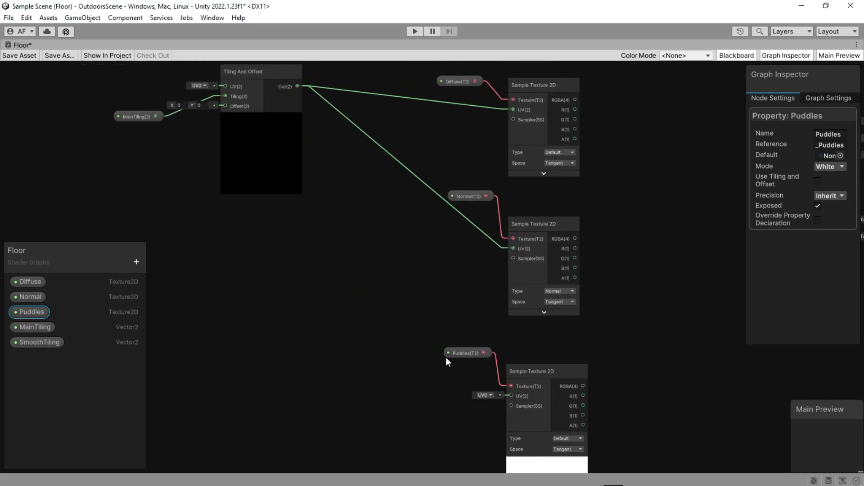
pyautogui.moveTo(436, 414); pyautogui.dragTo(417, 324, button='middle')
pyautogui.click(415, 334)
pyautogui.click(402, 296)
pyautogui.scroll(3, 403, 296)
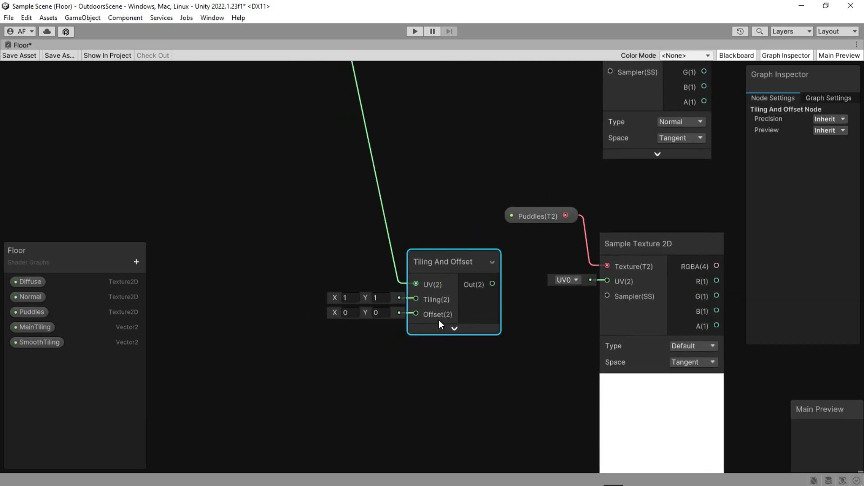
# Step: Feed SmoothTiling through the second Tiling And Offset into the Puddles sampler's UV input, and collapse that sampler's preview
pyautogui.click(27, 342)
pyautogui.moveTo(27, 341); pyautogui.dragTo(310, 316)
pyautogui.moveTo(315, 315); pyautogui.dragTo(416, 298)
pyautogui.moveTo(493, 284); pyautogui.dragTo(606, 281)
pyautogui.moveTo(538, 328); pyautogui.dragTo(405, 326, button='middle')
pyautogui.click(529, 379)
pyautogui.scroll(-1, 602, 340)
pyautogui.moveTo(601, 340); pyautogui.dragTo(537, 345, button='middle')
pyautogui.scroll(-1, 522, 313)
pyautogui.moveTo(185, 345); pyautogui.dragTo(198, 317)
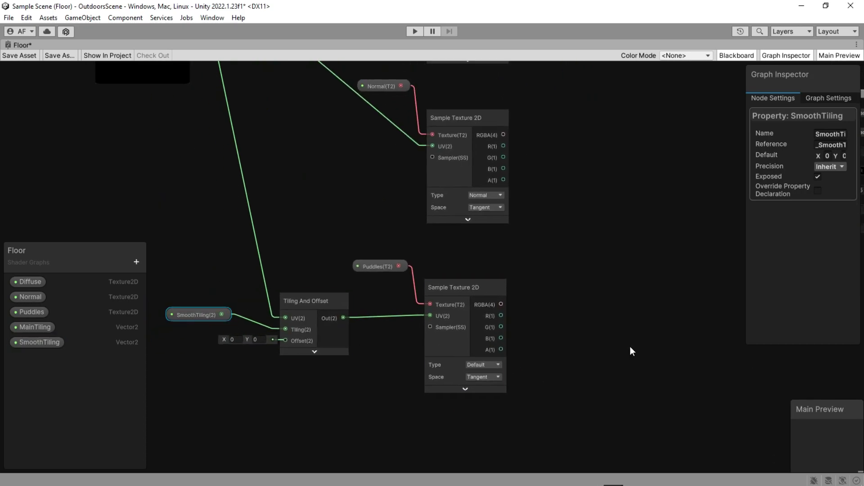
# Step: Feed the Diffuse sampler's RGBA output into the Base input of a new Blend node, and position it before the master stack
pyautogui.moveTo(631, 346); pyautogui.dragTo(592, 362, button='middle')
pyautogui.moveTo(582, 325); pyautogui.dragTo(552, 364, button='middle')
pyautogui.moveTo(534, 256); pyautogui.dragTo(499, 338, button='middle')
pyautogui.moveTo(535, 296); pyautogui.dragTo(465, 407, button='middle')
pyautogui.moveTo(331, 223); pyautogui.dragTo(447, 262)
pyautogui.write('blend')
pyautogui.press('Return')
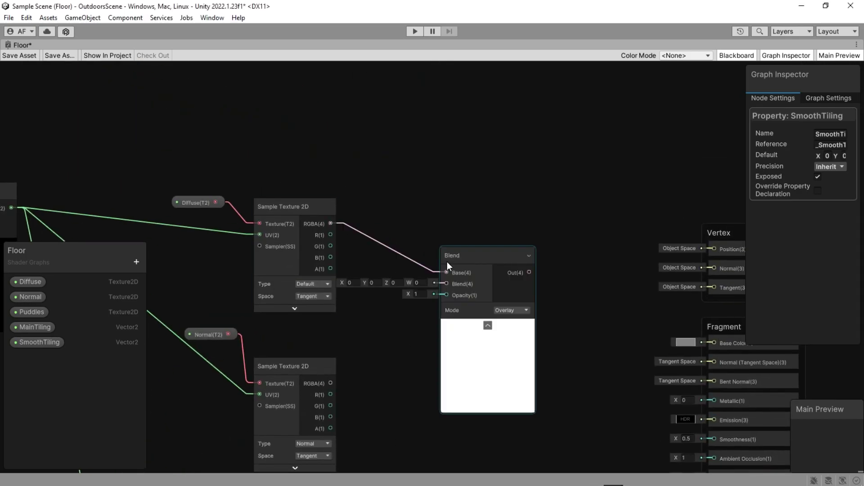
pyautogui.scroll(1, 450, 252)
pyautogui.moveTo(485, 225); pyautogui.dragTo(563, 189)
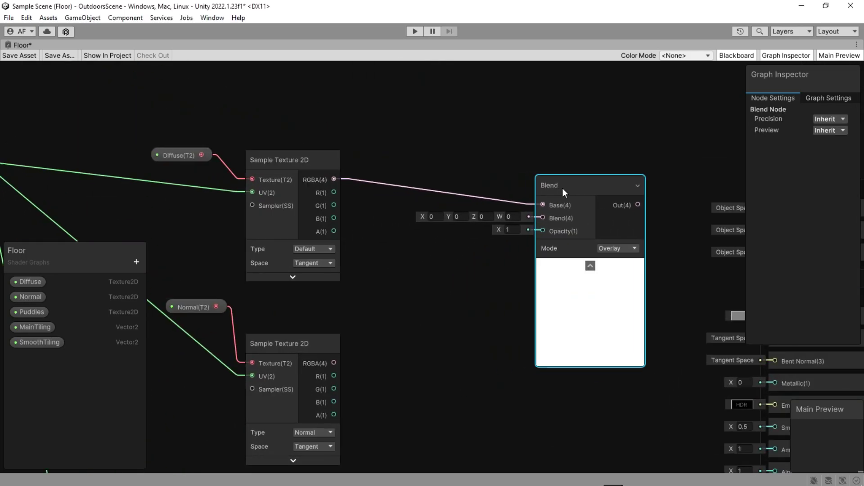
# Step: Feed the Puddles sampler's RGBA output into a new Invert Colors node with Red, Green and Blue enabled
pyautogui.moveTo(347, 366); pyautogui.dragTo(345, 318, button='middle')
pyautogui.scroll(-1, 344, 317)
pyautogui.moveTo(391, 381); pyautogui.dragTo(389, 294, button='middle')
pyautogui.moveTo(329, 402)
pyautogui.mouseDown(button='middle')
pyautogui.moveTo(324, 374)
pyautogui.moveTo(417, 324)
pyautogui.moveTo(338, 402)
pyautogui.mouseUp(button='middle')
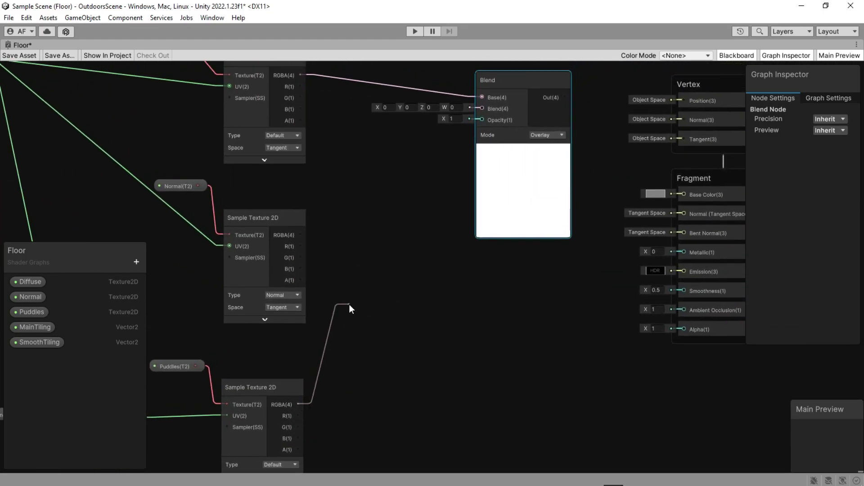
pyautogui.press('space')
pyautogui.write('inver')
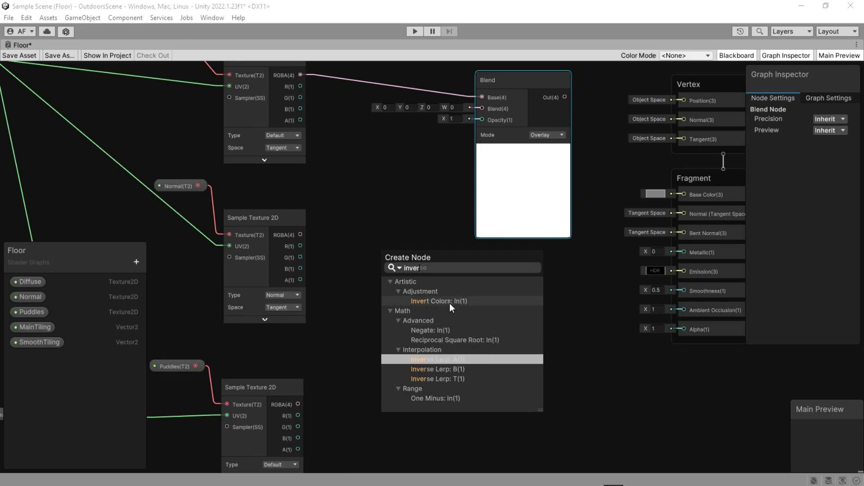
pyautogui.click(450, 301)
pyautogui.click(438, 288)
pyautogui.click(438, 301)
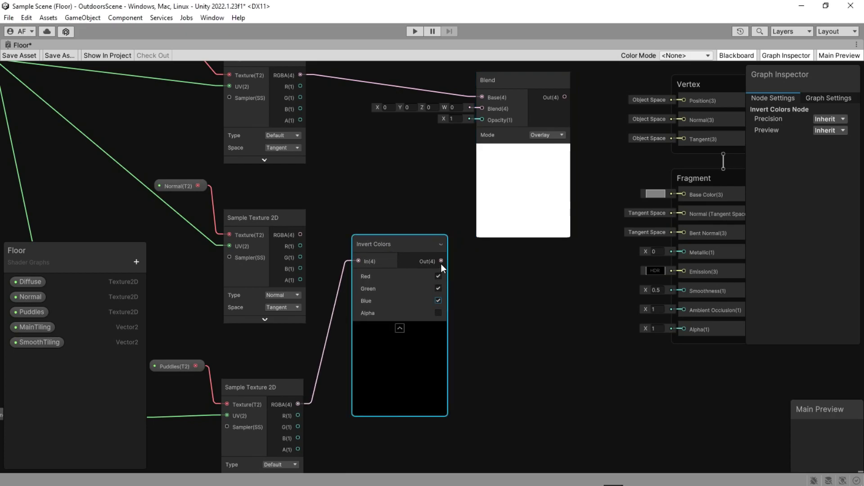
# Step: Feed the Invert Colors output into the Blend node's Blend input and set its Opacity to 0.45
pyautogui.moveTo(441, 262); pyautogui.dragTo(481, 109)
pyautogui.moveTo(479, 110); pyautogui.dragTo(484, 216, button='middle')
pyautogui.scroll(3, 456, 191)
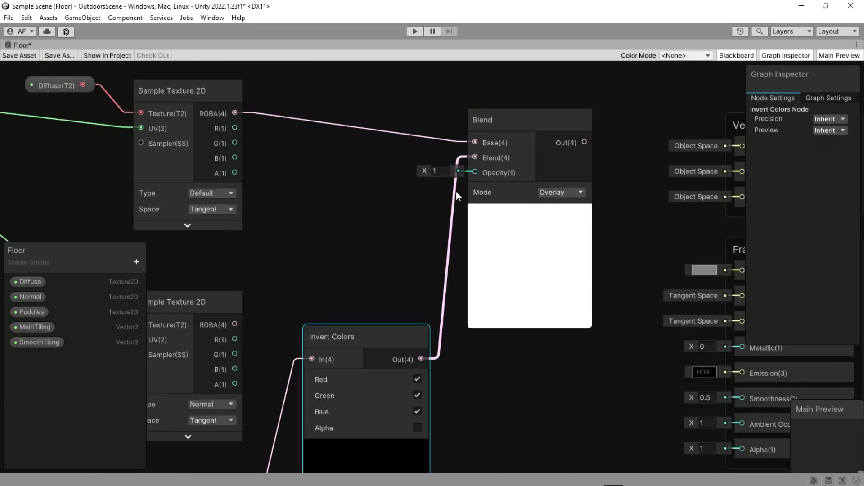
pyautogui.click(407, 214)
pyautogui.write('0.45')
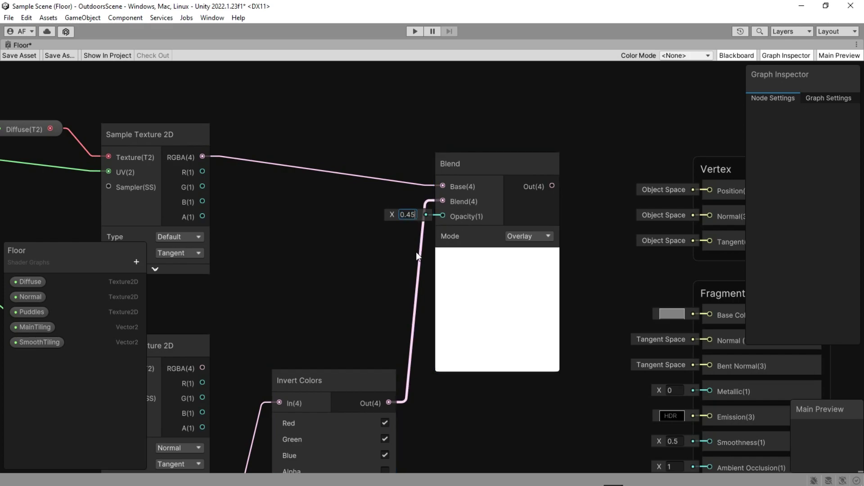
# Step: Set the Blend node's mode to Multiply and, with its preview collapsed, feed its output into the fragment Base Color
pyautogui.click(478, 236)
pyautogui.click(526, 237)
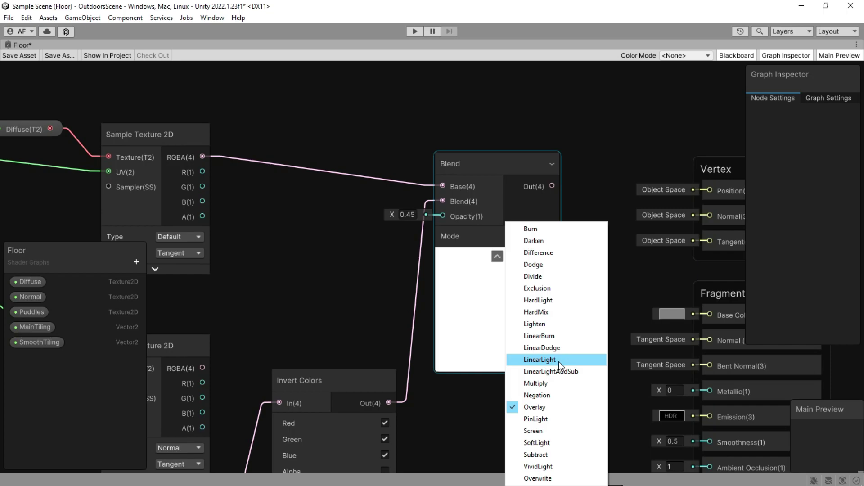
pyautogui.click(555, 384)
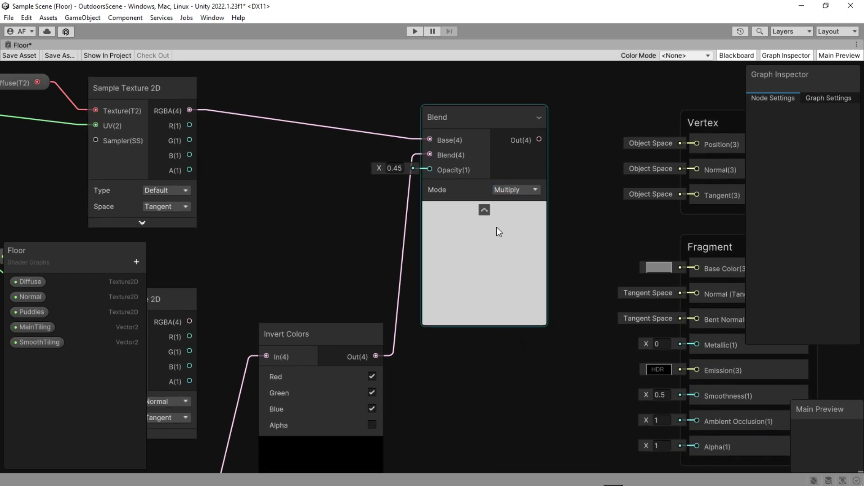
pyautogui.click(484, 210)
pyautogui.moveTo(537, 252); pyautogui.dragTo(423, 258, button='middle')
pyautogui.moveTo(397, 147); pyautogui.dragTo(580, 276)
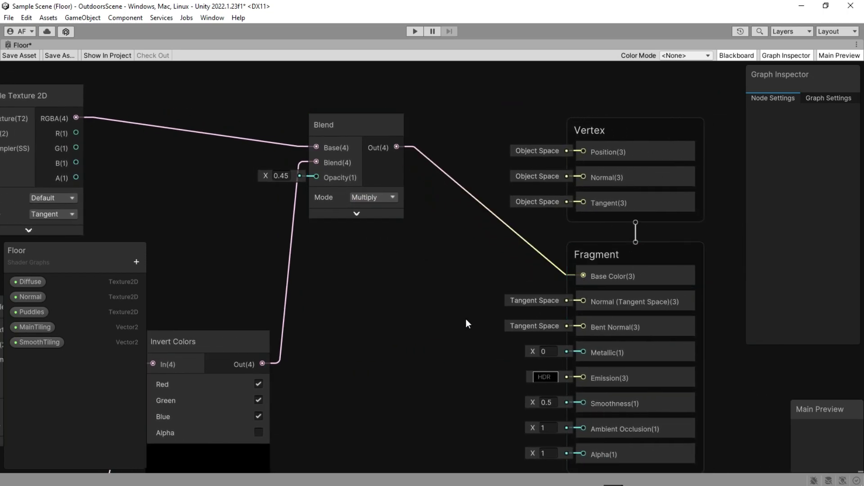
# Step: Shift all the nodes away from the master stack, then collapse the Invert Colors preview and move that node up
pyautogui.scroll(-6, 507, 263)
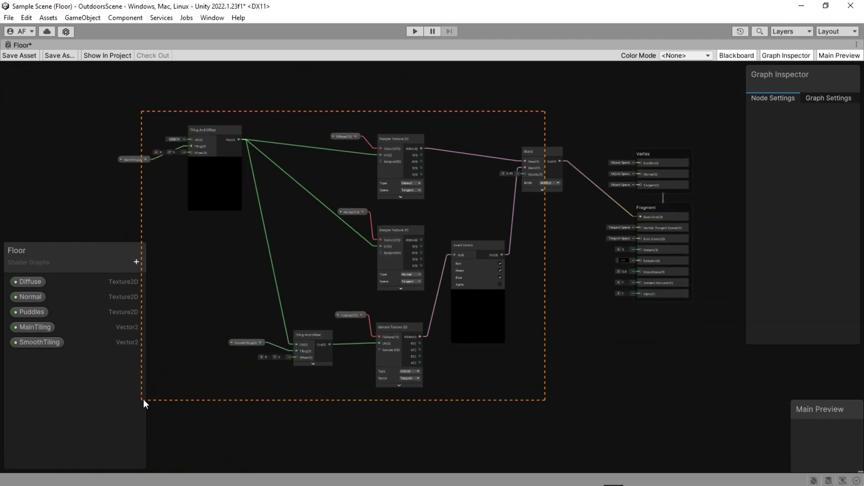
pyautogui.moveTo(143, 399); pyautogui.dragTo(143, 399)
pyautogui.moveTo(530, 176); pyautogui.dragTo(444, 130)
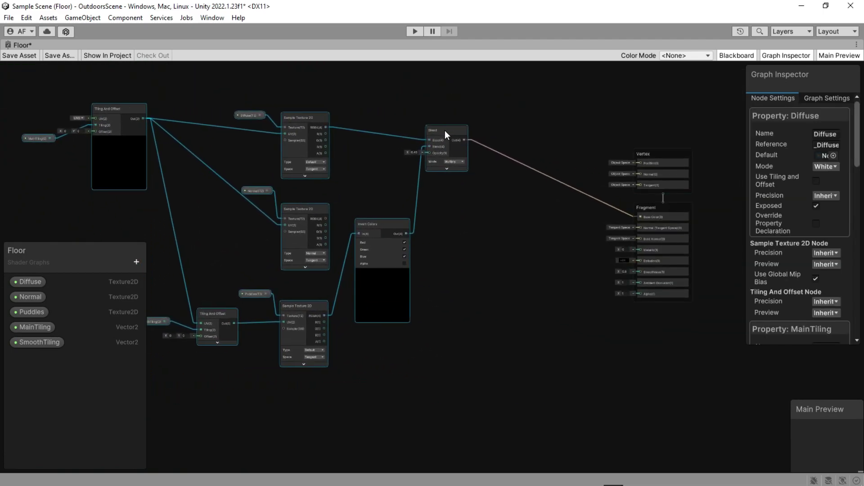
pyautogui.click(471, 255)
pyautogui.scroll(1, 471, 255)
pyautogui.click(357, 261)
pyautogui.moveTo(350, 207); pyautogui.dragTo(351, 176)
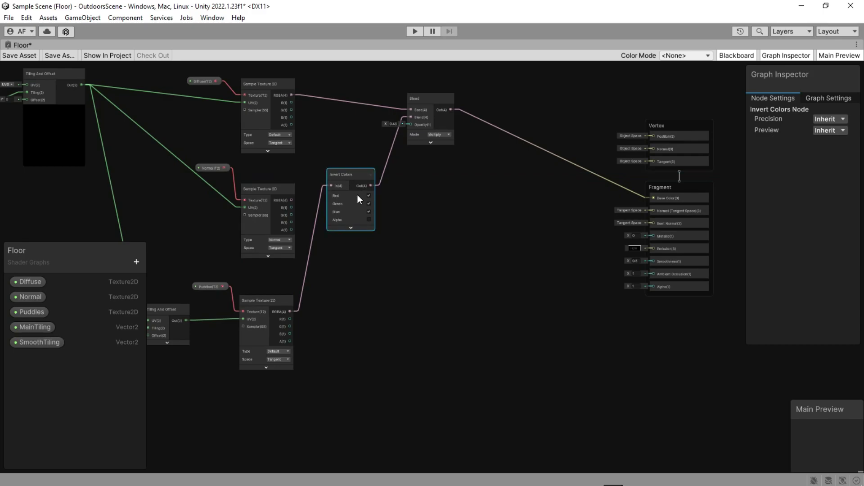
pyautogui.moveTo(369, 222); pyautogui.dragTo(379, 202, button='middle')
pyautogui.scroll(2, 380, 203)
pyautogui.moveTo(367, 171); pyautogui.dragTo(381, 165)
pyautogui.click(439, 247)
# Step: Feed the Puddles sampler's RGBA output into the fragment Smoothness input
pyautogui.moveTo(468, 315); pyautogui.dragTo(544, 264, button='middle')
pyautogui.moveTo(455, 282); pyautogui.dragTo(267, 312, button='middle')
pyautogui.moveTo(157, 296); pyautogui.dragTo(638, 229)
pyautogui.scroll(2, 586, 252)
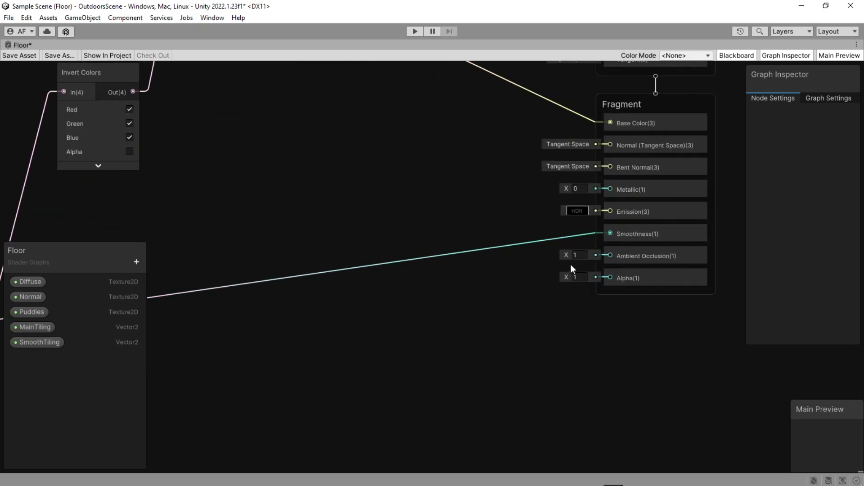
pyautogui.scroll(1, 571, 264)
pyautogui.moveTo(295, 361); pyautogui.dragTo(516, 333, button='middle')
pyautogui.scroll(-1, 516, 332)
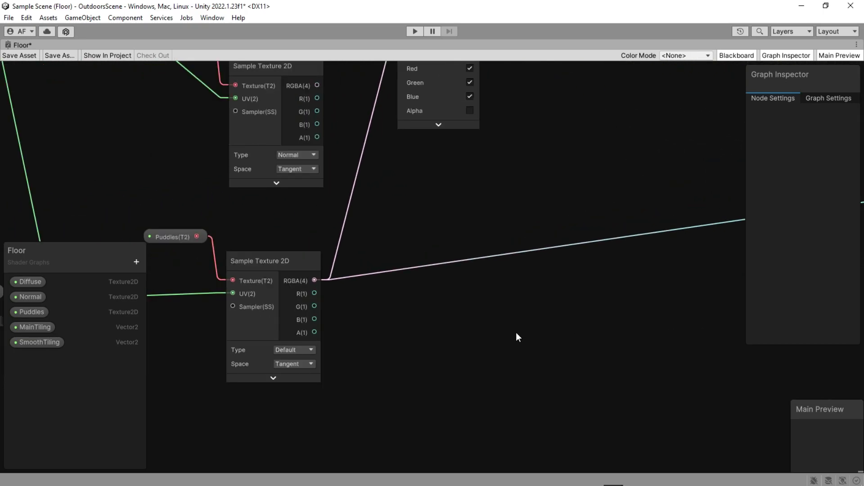
# Step: Add a second Blend node in the free space between the Puddles sampler and the fragment stack
pyautogui.moveTo(527, 302); pyautogui.dragTo(388, 271, button='middle')
pyautogui.scroll(-1, 438, 352)
pyautogui.scroll(-1, 396, 347)
pyautogui.press('space')
pyautogui.write('blend')
pyautogui.press('Return')
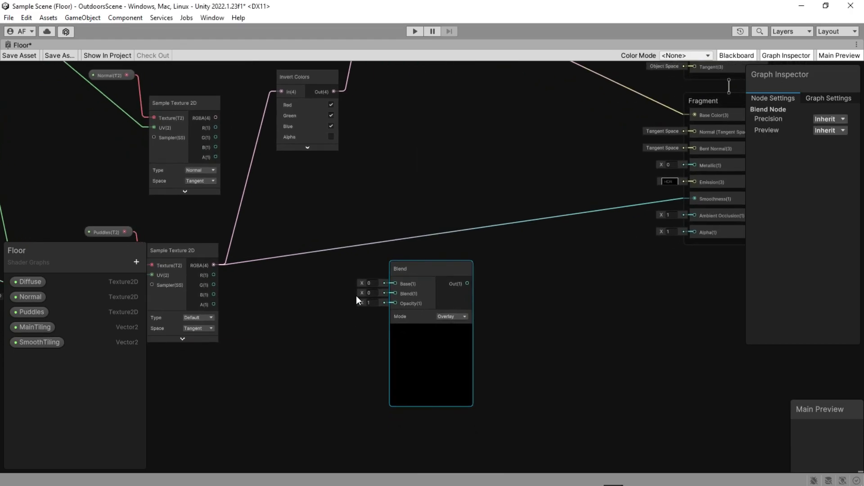
# Step: Feed the Puddles RGBA into the second Blend node's Opacity and the Normal RGBA into its Base, and move it lower
pyautogui.moveTo(329, 302); pyautogui.dragTo(355, 323, button='middle')
pyautogui.scroll(1, 327, 305)
pyautogui.moveTo(249, 271); pyautogui.dragTo(458, 316)
pyautogui.moveTo(253, 122); pyautogui.dragTo(458, 313)
pyautogui.moveTo(364, 351); pyautogui.dragTo(355, 309, button='middle')
pyautogui.scroll(-1, 355, 310)
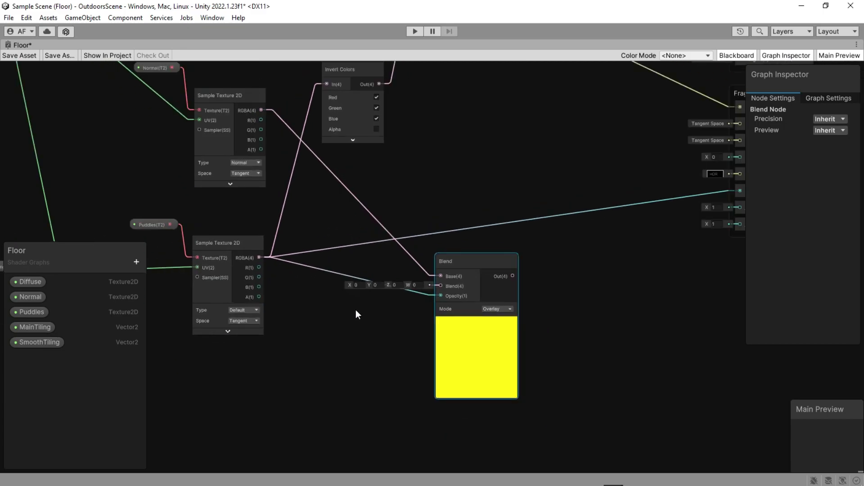
pyautogui.scroll(-1, 356, 310)
pyautogui.moveTo(447, 271); pyautogui.dragTo(449, 321)
pyautogui.click(463, 303)
pyautogui.moveTo(441, 308); pyautogui.dragTo(498, 248, button='middle')
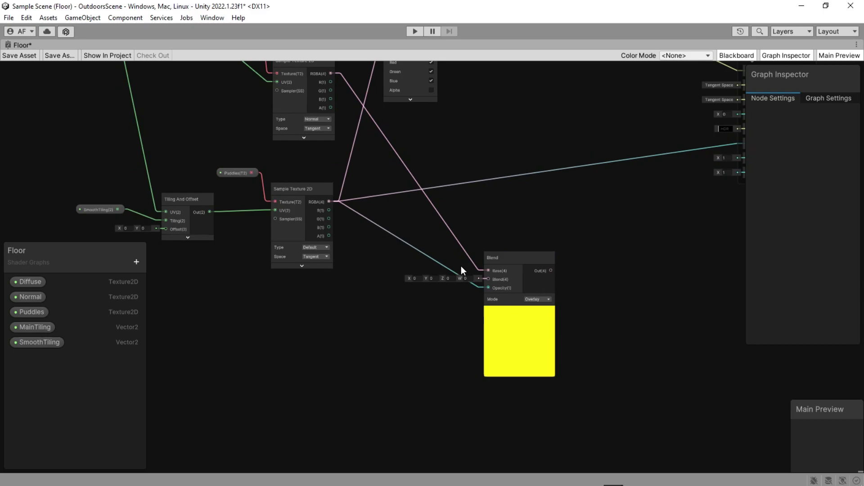
# Step: Set the second Blend node's mode to Overwrite
pyautogui.moveTo(411, 306); pyautogui.dragTo(454, 289, button='middle')
pyautogui.scroll(1, 411, 293)
pyautogui.moveTo(395, 300); pyautogui.dragTo(428, 291, button='middle')
pyautogui.scroll(1, 427, 291)
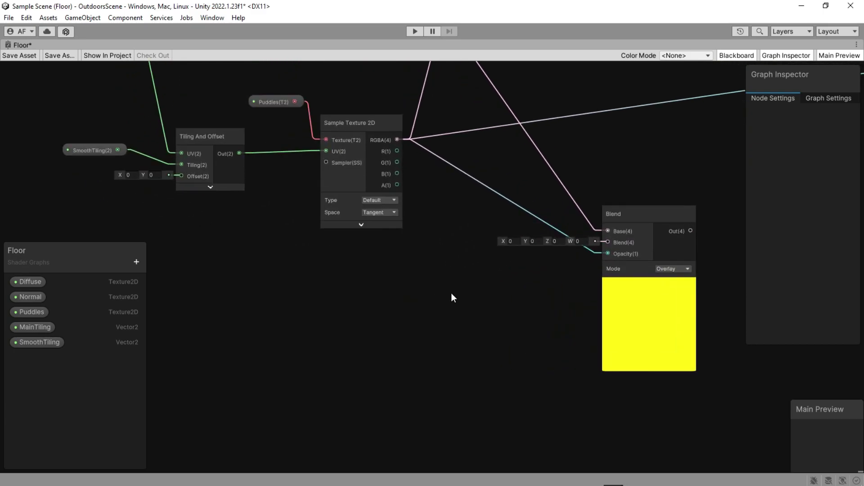
pyautogui.moveTo(673, 255); pyautogui.dragTo(586, 265, button='middle')
pyautogui.scroll(1, 587, 272)
pyautogui.click(585, 280)
pyautogui.click(590, 277)
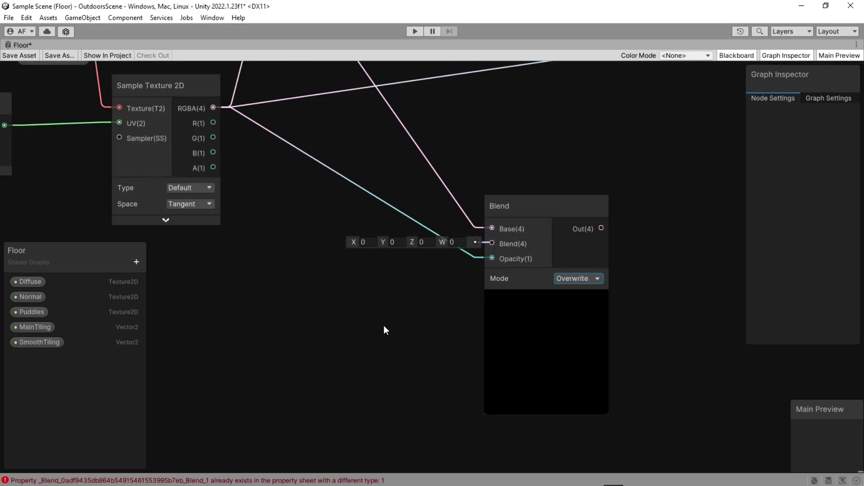
# Step: Add a Texture 2D property named Ripple to the graph's blackboard
pyautogui.moveTo(328, 316); pyautogui.dragTo(495, 285, button='middle')
pyautogui.scroll(-1, 402, 318)
pyautogui.moveTo(402, 319); pyautogui.dragTo(435, 313, button='middle')
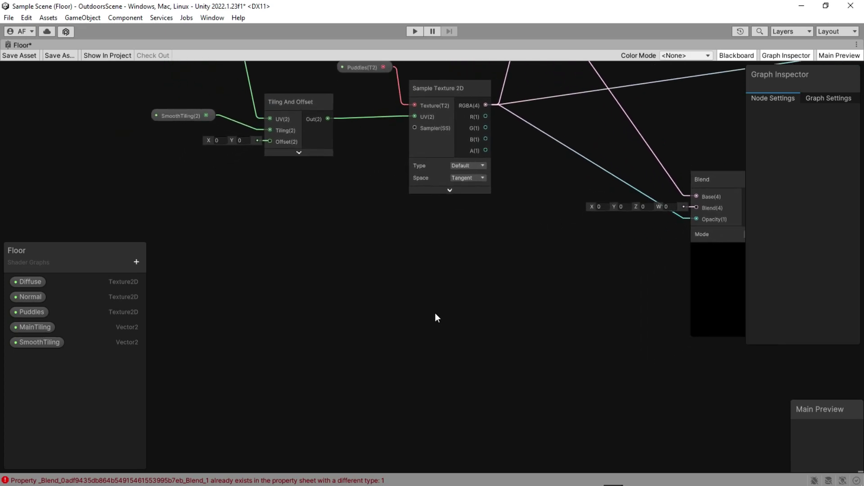
pyautogui.click(141, 265)
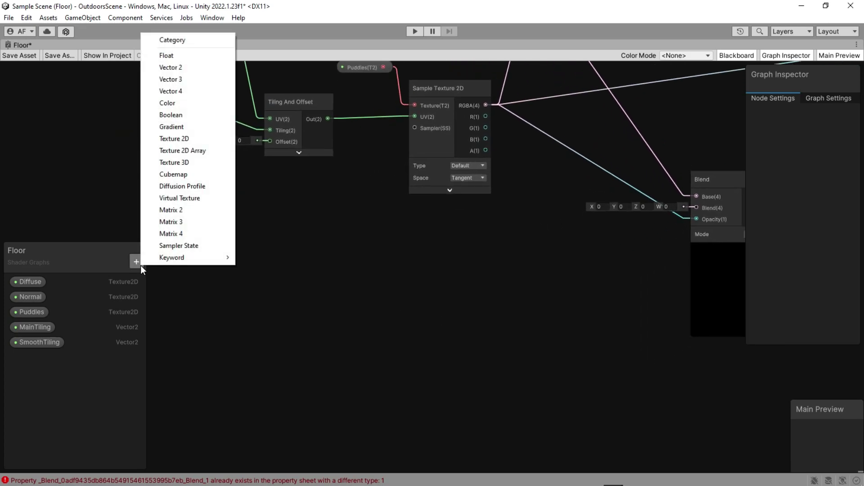
pyautogui.click(177, 139)
pyautogui.write('Ripple')
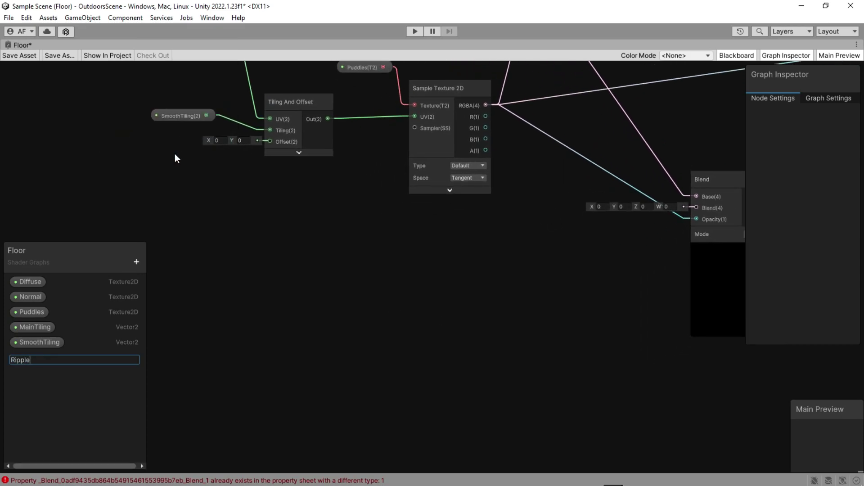
# Step: Add two Vector 2 properties named RippleTiling and RippleSpeed to the graph's blackboard
pyautogui.click(137, 262)
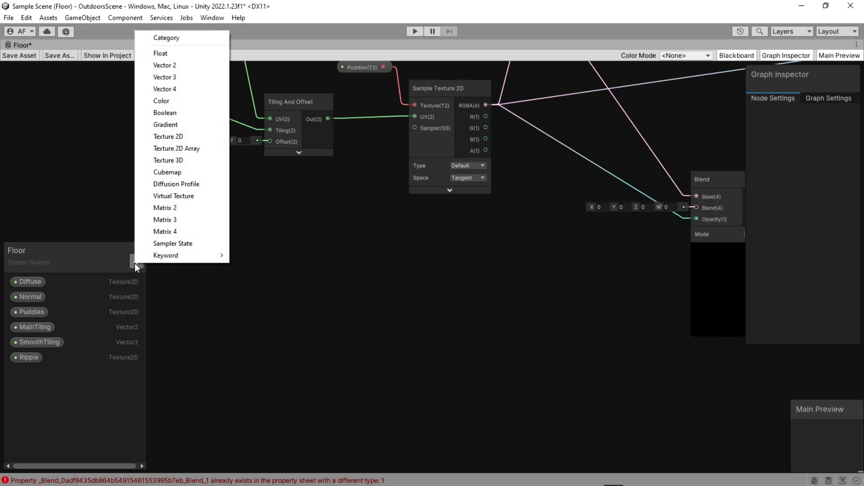
pyautogui.click(160, 69)
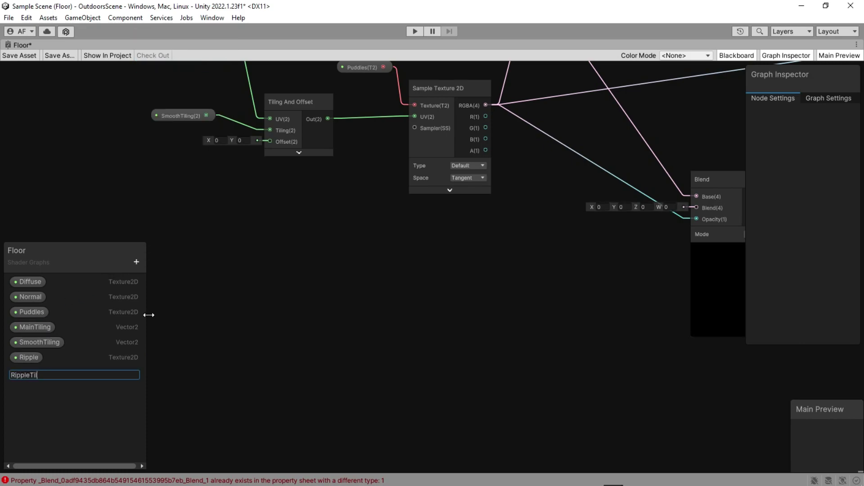
pyautogui.press('Return')
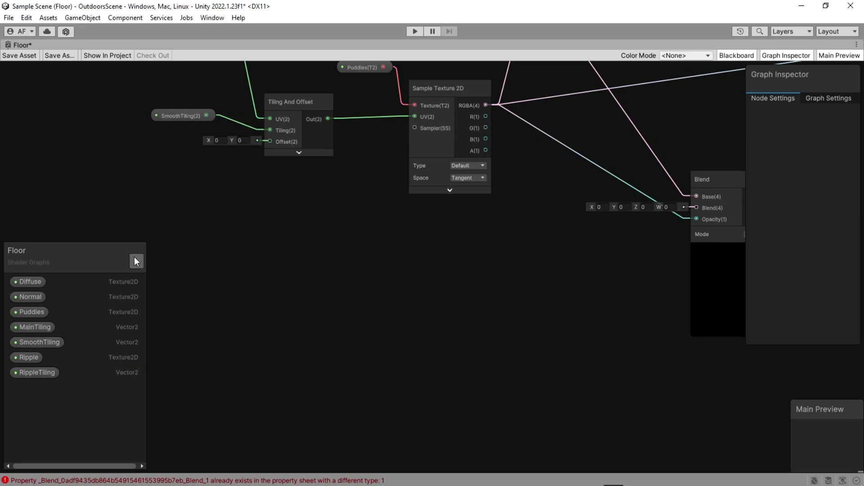
pyautogui.click(137, 262)
pyautogui.click(180, 59)
pyautogui.write('Ri')
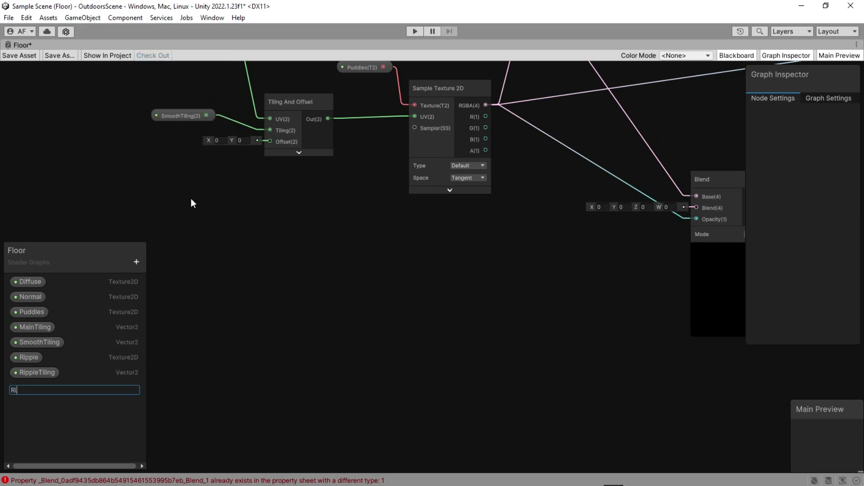
pyautogui.write('ppleSpeed')
pyautogui.press('Return')
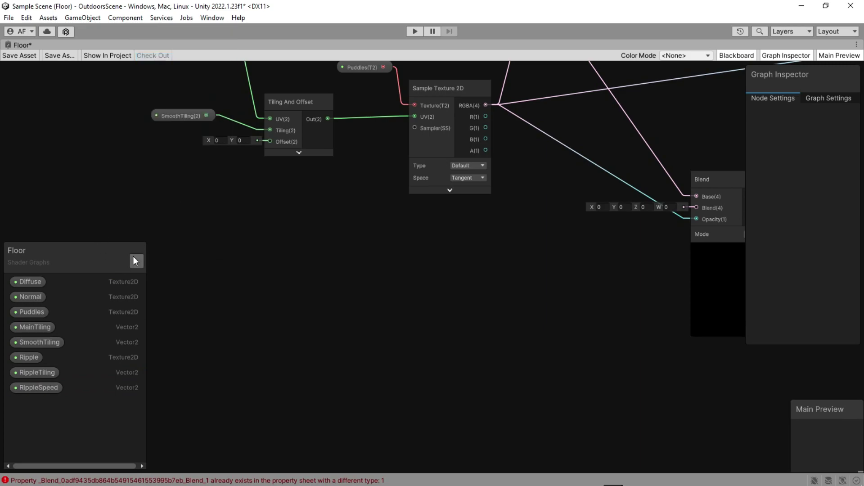
# Step: Add two Float properties named Flow and FlowTiling to the blackboard
pyautogui.click(136, 261)
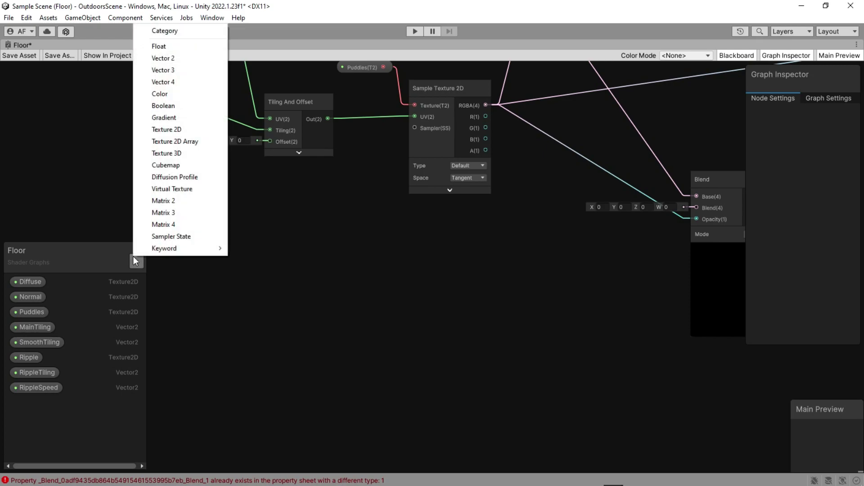
pyautogui.click(158, 46)
pyautogui.write('Flow')
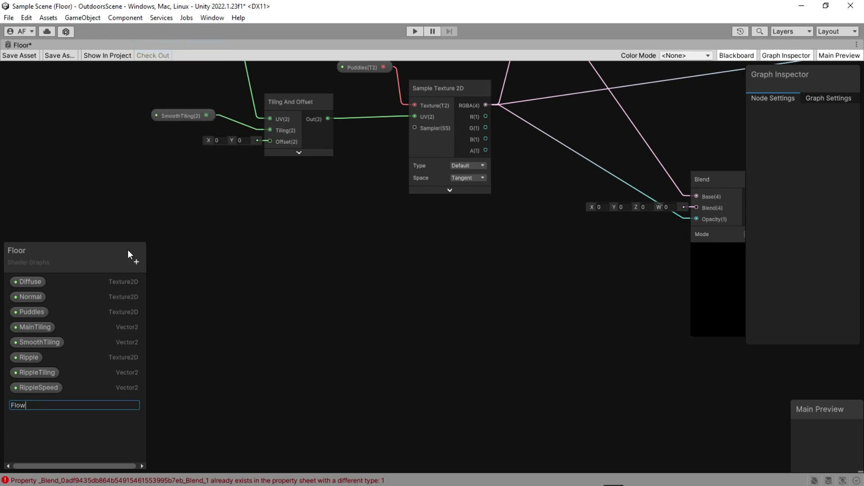
pyautogui.press('Return')
pyautogui.click(136, 261)
pyautogui.click(159, 54)
pyautogui.write('FlowT')
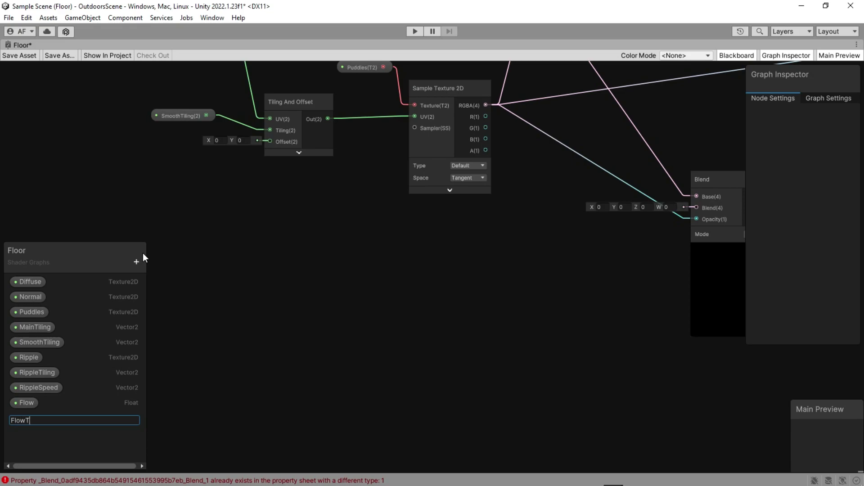
pyautogui.write('iling')
pyautogui.press('Return')
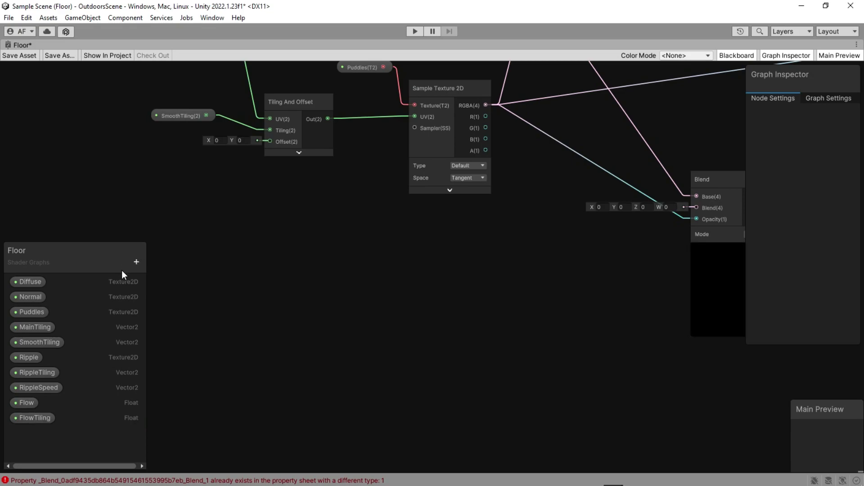
# Step: Place the Ripple property below the Puddles sampler and feed it into the Texture input of a new Sample Texture 2D node
pyautogui.moveTo(459, 373); pyautogui.dragTo(378, 373, button='middle')
pyautogui.moveTo(372, 340); pyautogui.dragTo(379, 357, button='middle')
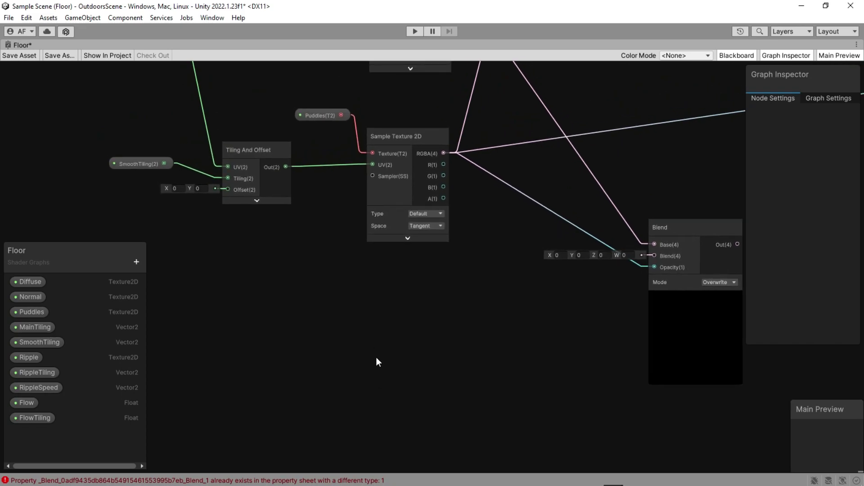
pyautogui.moveTo(32, 357); pyautogui.dragTo(320, 304)
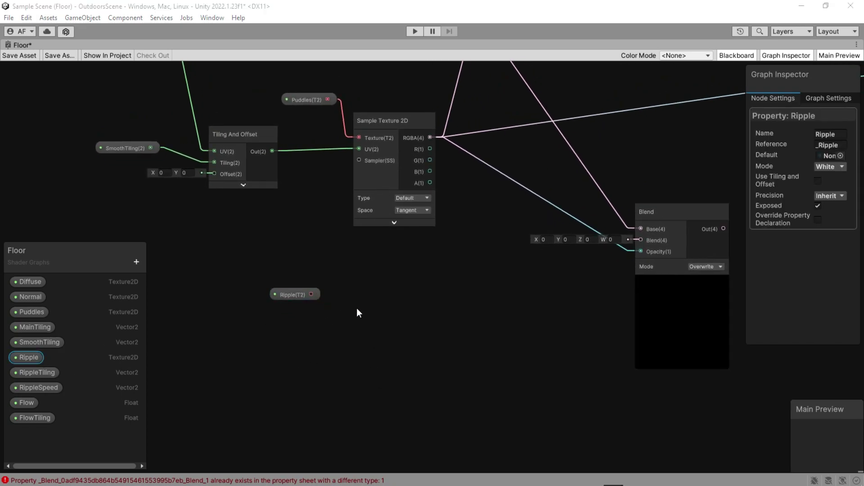
pyautogui.press('space')
pyautogui.write('sample')
pyautogui.doubleClick(407, 348)
pyautogui.moveTo(446, 336)
pyautogui.mouseDown(button='middle')
pyautogui.moveTo(455, 303)
pyautogui.moveTo(438, 322)
pyautogui.mouseUp(button='middle')
pyautogui.scroll(1, 457, 312)
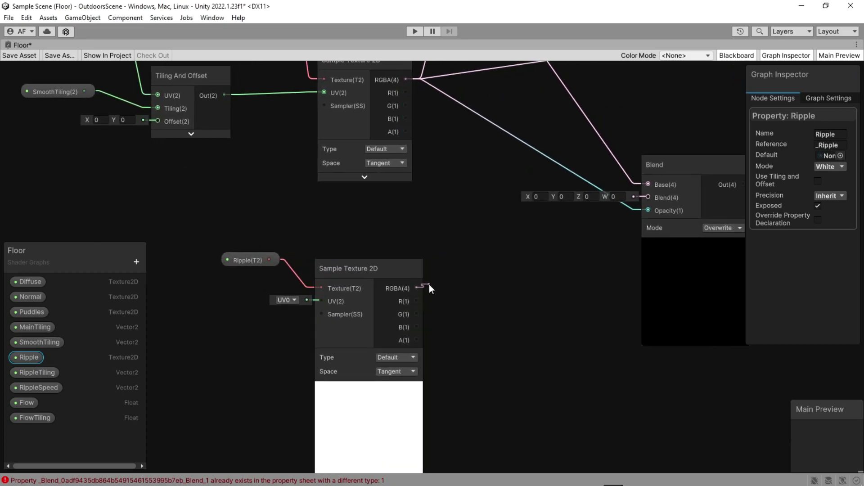
# Step: Feed the Ripple sampler's RGBA into the second Blend node's Blend input and set the sampler's type to Normal
pyautogui.moveTo(417, 288); pyautogui.dragTo(647, 198)
pyautogui.moveTo(464, 367); pyautogui.dragTo(457, 334, button='middle')
pyautogui.click(439, 327)
pyautogui.click(431, 352)
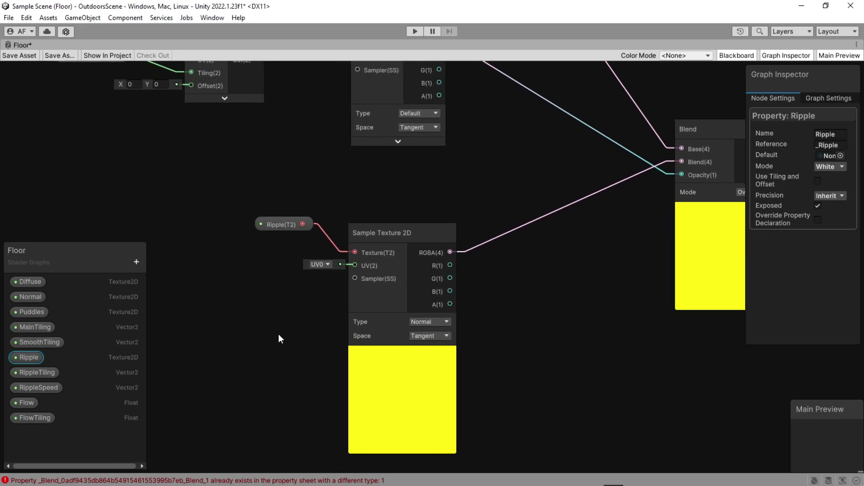
# Step: Add a Tiling And Offset node beside the Ripple sampler and connect its output to the sampler's UV input
pyautogui.moveTo(251, 338); pyautogui.dragTo(372, 332, button='middle')
pyautogui.press('space')
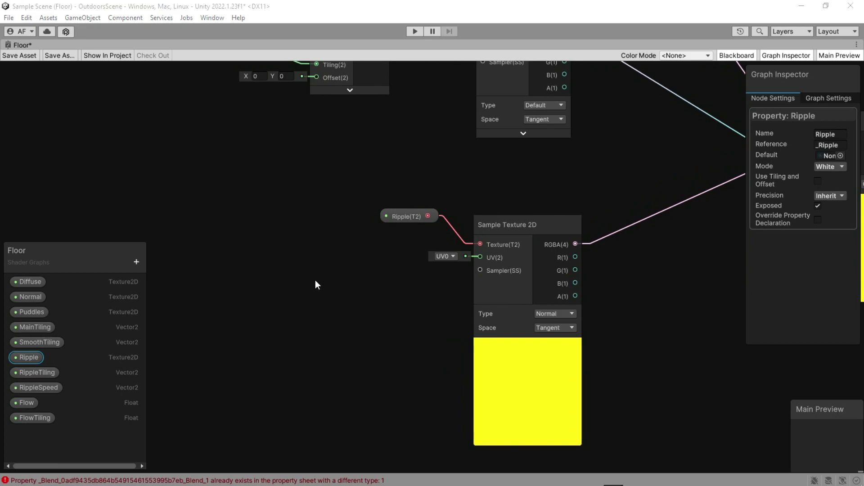
pyautogui.write('tiling')
pyautogui.click(323, 279)
pyautogui.moveTo(355, 300); pyautogui.dragTo(319, 267)
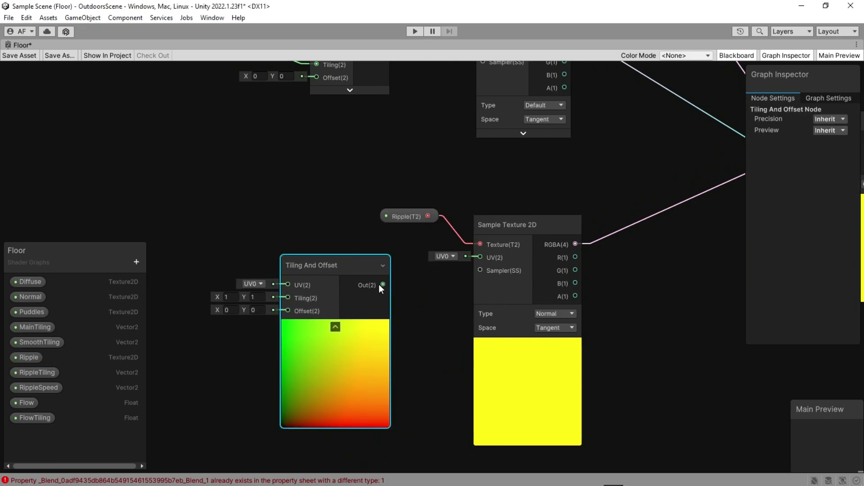
pyautogui.moveTo(382, 284); pyautogui.dragTo(473, 259)
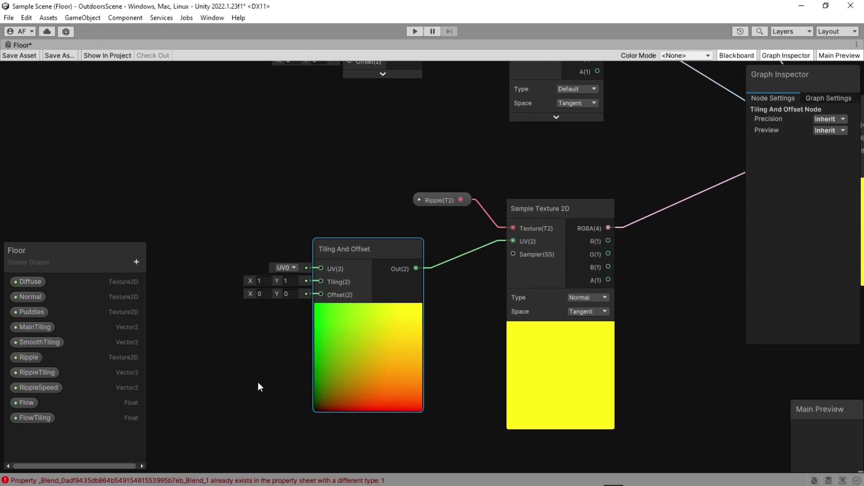
# Step: Place the RippleSpeed property before the ripple Tiling And Offset node and add a Time node above it
pyautogui.moveTo(211, 416); pyautogui.dragTo(356, 350, button='middle')
pyautogui.moveTo(269, 363); pyautogui.dragTo(368, 323, button='middle')
pyautogui.moveTo(42, 387); pyautogui.dragTo(259, 298)
pyautogui.moveTo(367, 326); pyautogui.dragTo(374, 322, button='middle')
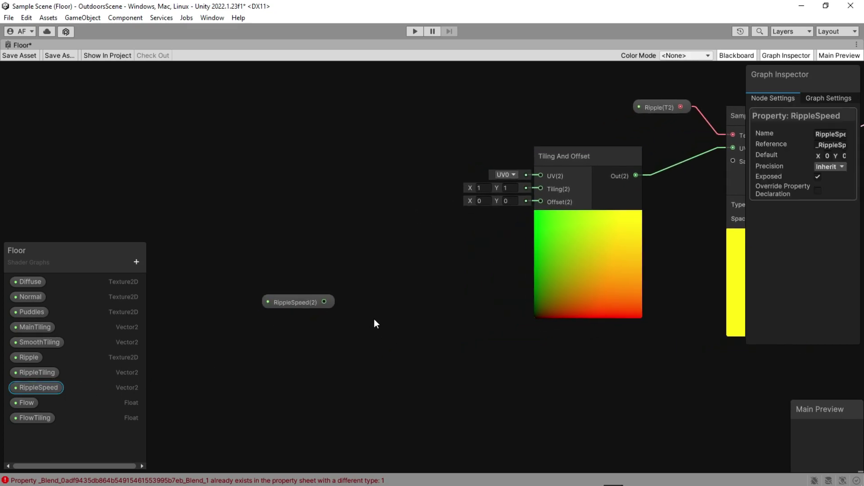
pyautogui.scroll(1, 405, 322)
pyautogui.moveTo(264, 300); pyautogui.dragTo(140, 302)
pyautogui.moveTo(219, 308); pyautogui.dragTo(290, 299, button='middle')
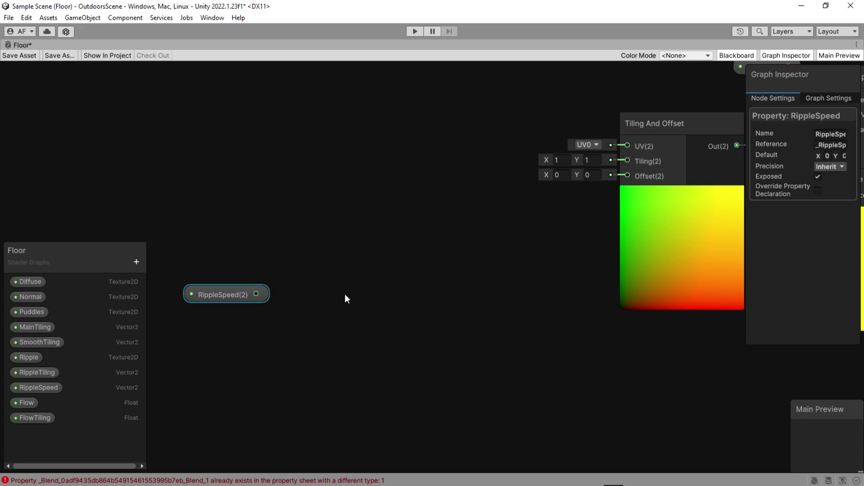
pyautogui.press('space')
pyautogui.write('time')
pyautogui.press('Return')
pyautogui.moveTo(358, 337); pyautogui.dragTo(290, 234)
pyautogui.moveTo(238, 297); pyautogui.dragTo(323, 368)
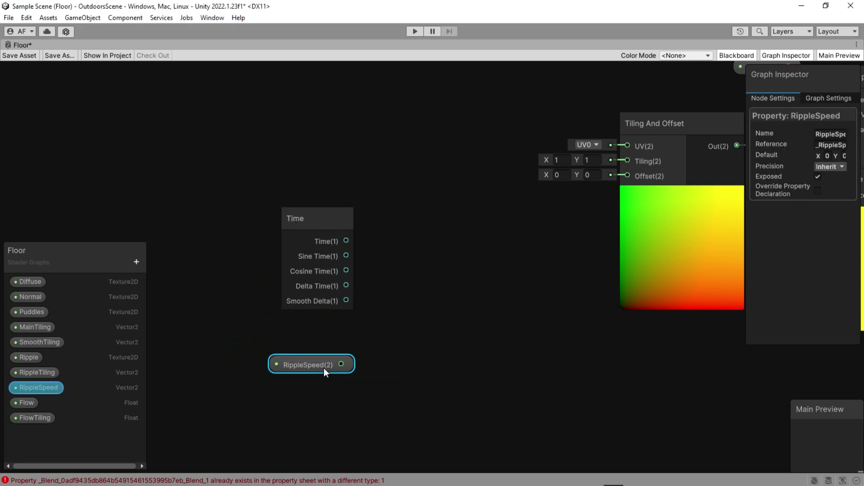
# Step: Multiply Time by RippleSpeed in a new Multiply node and feed the product into the ripple Tiling And Offset node's Offset
pyautogui.moveTo(346, 241); pyautogui.dragTo(416, 286)
pyautogui.write('mul')
pyautogui.press('Return')
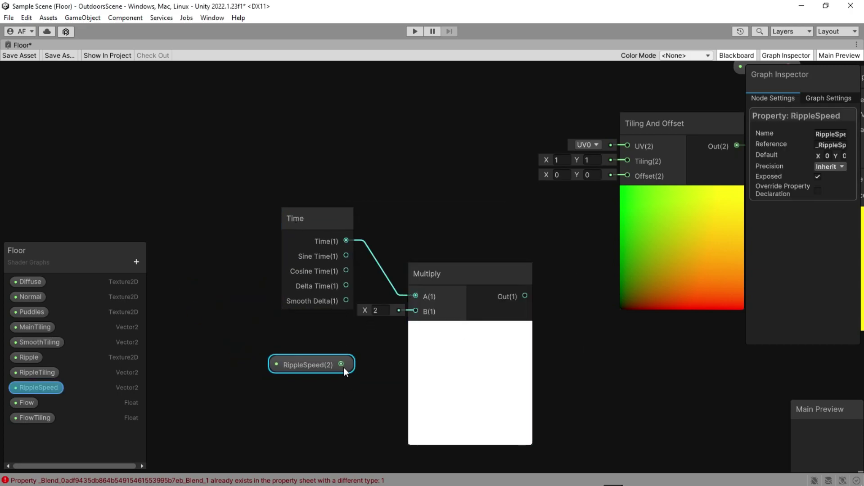
pyautogui.moveTo(341, 364); pyautogui.dragTo(416, 310)
pyautogui.moveTo(571, 333); pyautogui.dragTo(525, 349, button='middle')
pyautogui.moveTo(480, 311); pyautogui.dragTo(583, 191)
pyautogui.moveTo(280, 234); pyautogui.dragTo(280, 264)
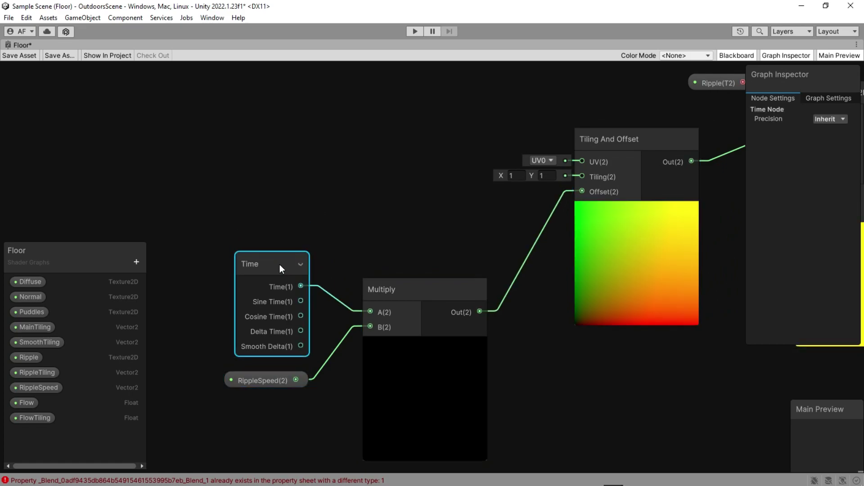
# Step: Collapse the Multiply preview, tidy the Time, RippleSpeed and Multiply nodes, and feed RippleTiling into the ripple node's Tiling input
pyautogui.click(475, 218)
pyautogui.click(425, 344)
pyautogui.moveTo(437, 230); pyautogui.dragTo(220, 395)
pyautogui.moveTo(401, 296); pyautogui.dragTo(442, 314)
pyautogui.click(447, 226)
pyautogui.moveTo(447, 226); pyautogui.dragTo(390, 292, button='middle')
pyautogui.moveTo(74, 373); pyautogui.dragTo(538, 237)
pyautogui.moveTo(458, 280); pyautogui.dragTo(465, 288, button='middle')
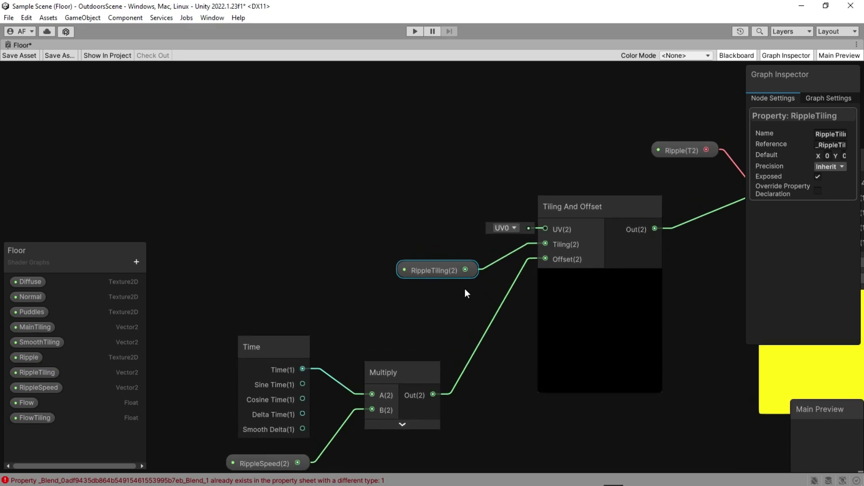
# Step: Place the FlowTiling property in the empty area before the ripple nodes and add another Tiling And Offset node near it
pyautogui.moveTo(405, 245); pyautogui.dragTo(508, 289, button='middle')
pyautogui.moveTo(348, 216); pyautogui.dragTo(375, 221, button='middle')
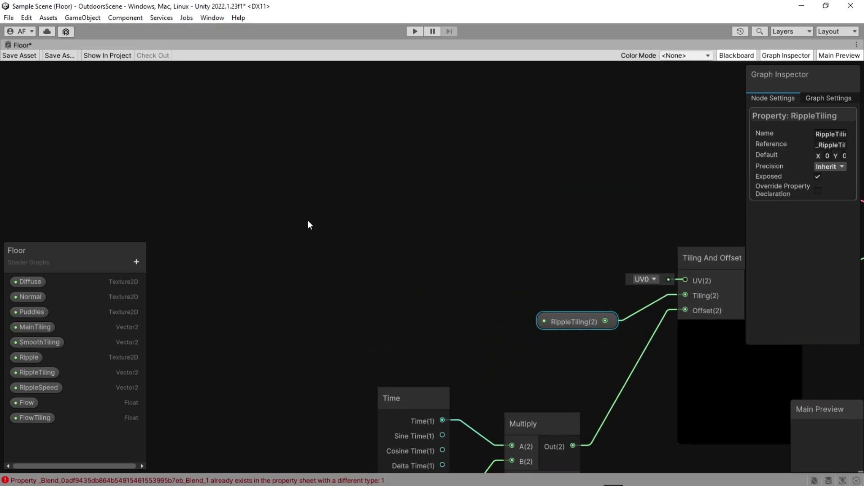
pyautogui.press('space')
pyautogui.click(27, 403)
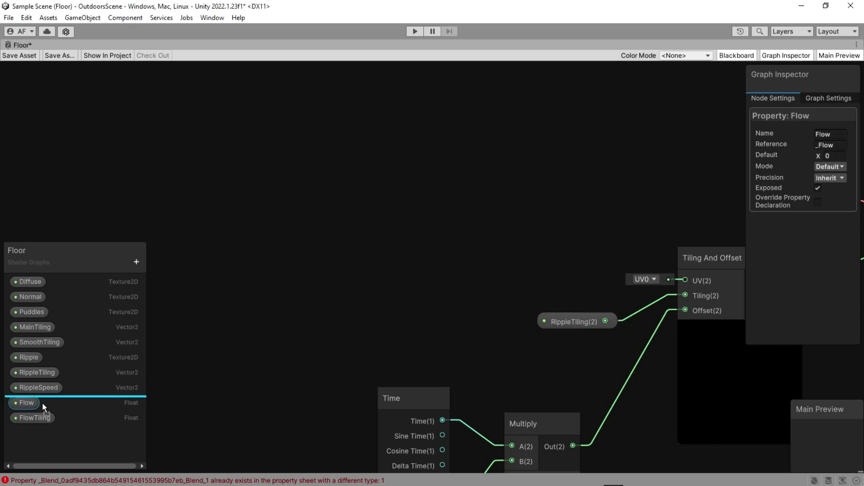
pyautogui.click(44, 417)
pyautogui.moveTo(44, 417); pyautogui.dragTo(316, 251)
pyautogui.press('space')
pyautogui.write('til')
pyautogui.doubleClick(347, 267)
# Step: Feed FlowTiling into the new Tiling And Offset node's Tiling input, collapse its preview, and arrange the two nodes together
pyautogui.moveTo(212, 282); pyautogui.dragTo(314, 289)
pyautogui.moveTo(267, 335); pyautogui.dragTo(360, 309, button='middle')
pyautogui.moveTo(455, 210); pyautogui.dragTo(252, 286)
pyautogui.moveTo(431, 233); pyautogui.dragTo(263, 226)
pyautogui.click(294, 287)
pyautogui.click(402, 261)
pyautogui.moveTo(349, 285); pyautogui.dragTo(449, 304, button='middle')
pyautogui.scroll(-1, 448, 306)
pyautogui.moveTo(398, 255); pyautogui.dragTo(345, 273)
pyautogui.moveTo(385, 252); pyautogui.dragTo(244, 295)
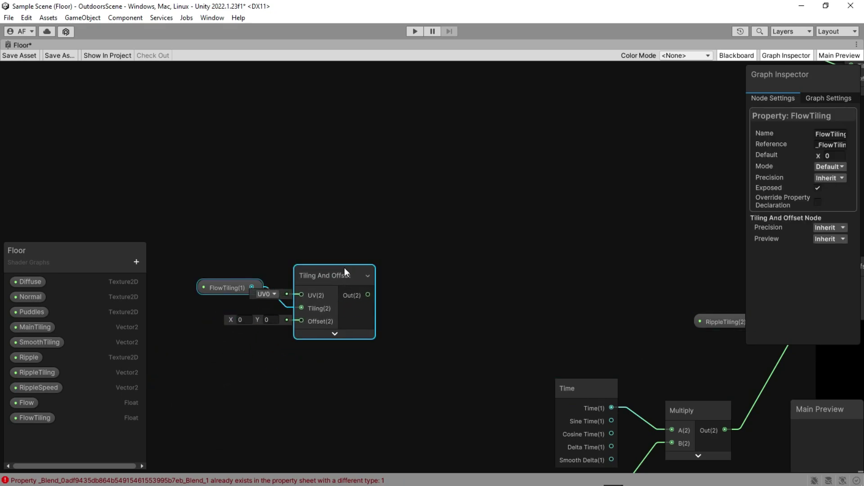
pyautogui.click(401, 283)
pyautogui.moveTo(337, 278); pyautogui.dragTo(404, 306)
pyautogui.click(509, 304)
pyautogui.moveTo(487, 312); pyautogui.dragTo(336, 323, button='middle')
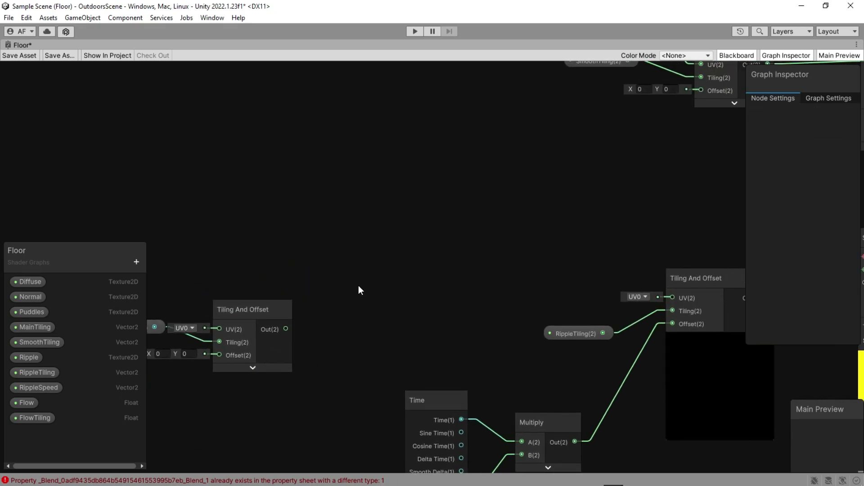
# Step: Add a Simple Noise node with its UV fed by the flow Tiling And Offset output, and set its scale to 2
pyautogui.press('space')
pyautogui.write('simple')
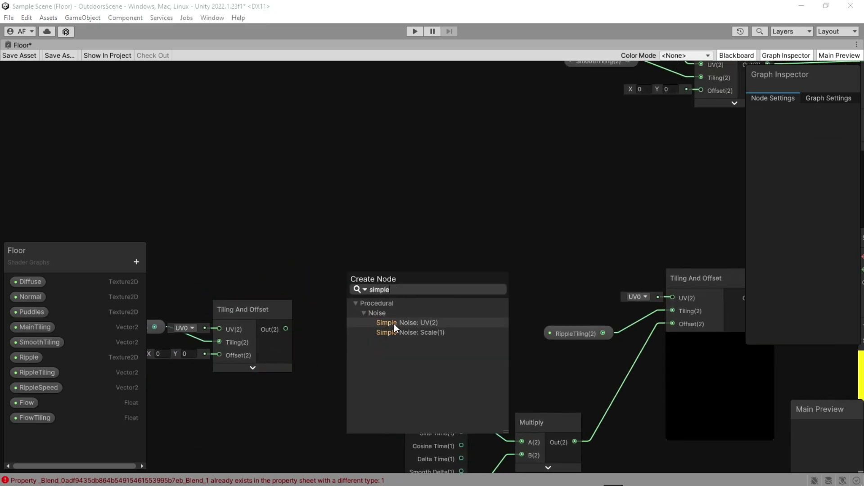
pyautogui.click(401, 324)
pyautogui.moveTo(368, 270); pyautogui.dragTo(377, 229)
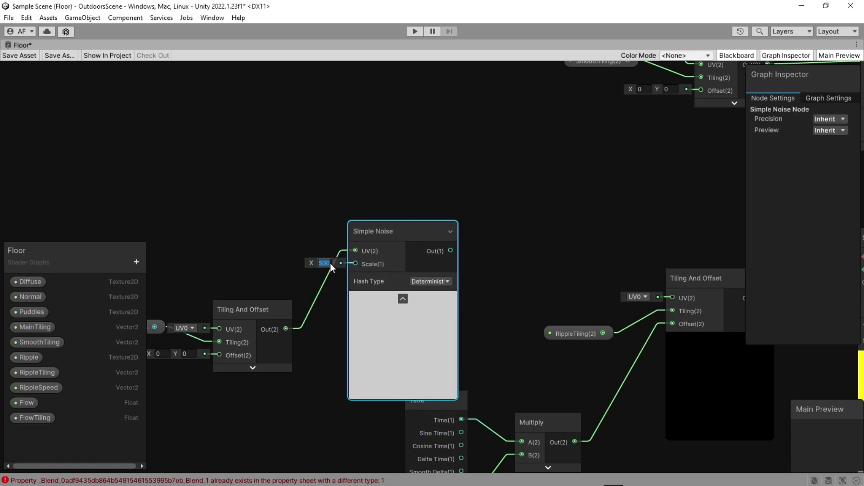
pyautogui.write('2')
pyautogui.click(327, 250)
# Step: Set the Simple Noise hash type to LegacySine, collapse its preview, and move the node lower
pyautogui.click(436, 281)
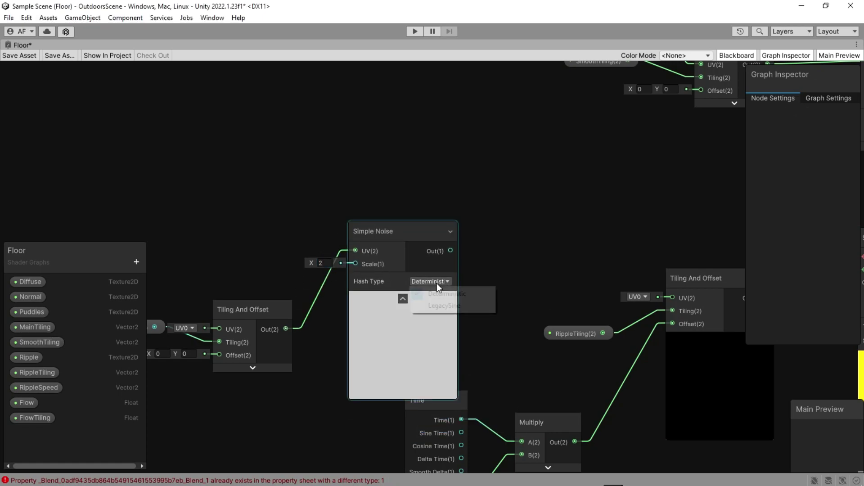
pyautogui.click(439, 309)
pyautogui.click(403, 299)
pyautogui.moveTo(384, 253); pyautogui.dragTo(387, 266, button='middle')
pyautogui.moveTo(405, 250); pyautogui.dragTo(405, 278)
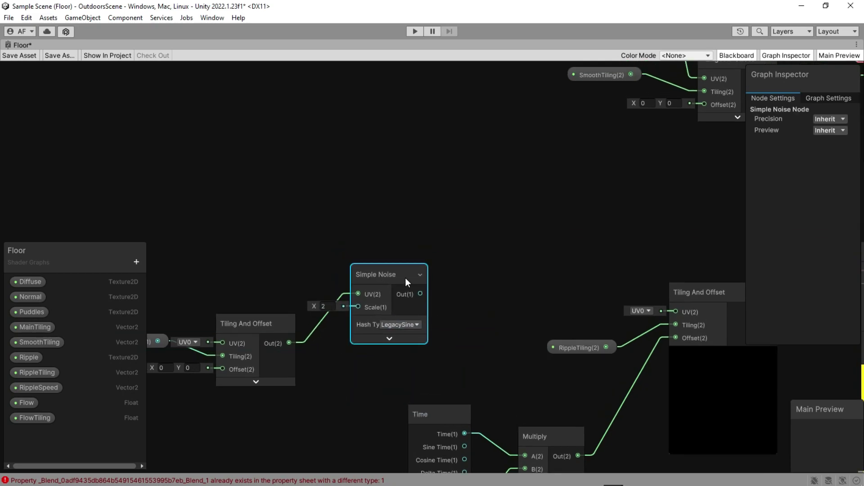
# Step: Create a Blend node from the Simple Noise output, above and beyond the noise node
pyautogui.moveTo(443, 262); pyautogui.dragTo(403, 299, button='middle')
pyautogui.scroll(1, 433, 274)
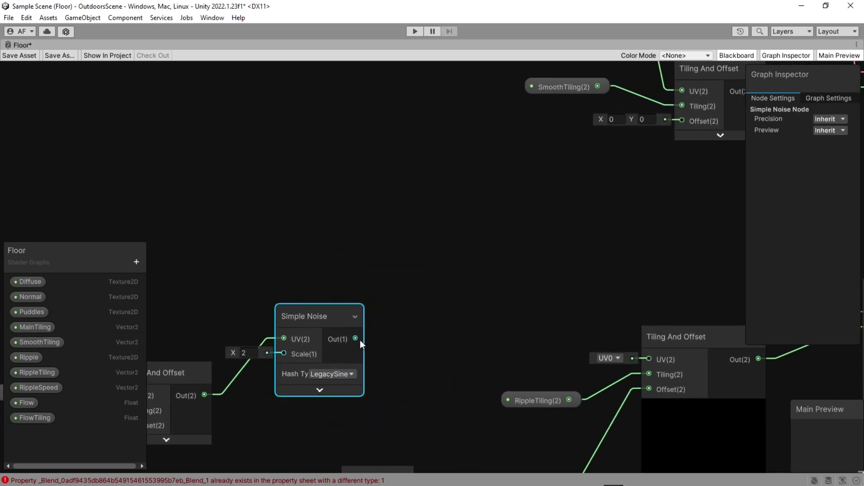
pyautogui.moveTo(360, 339); pyautogui.dragTo(442, 215)
pyautogui.write('blend')
pyautogui.press('Return')
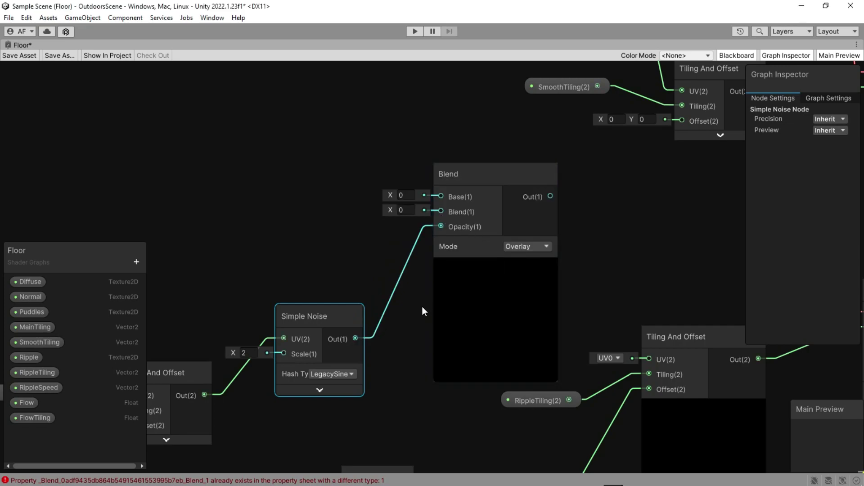
# Step: Move the Simple Noise connection from the new Blend node's Opacity to its Blend input, and feed Flow into Opacity
pyautogui.moveTo(421, 320); pyautogui.dragTo(423, 324, button='middle')
pyautogui.moveTo(433, 228); pyautogui.dragTo(442, 215)
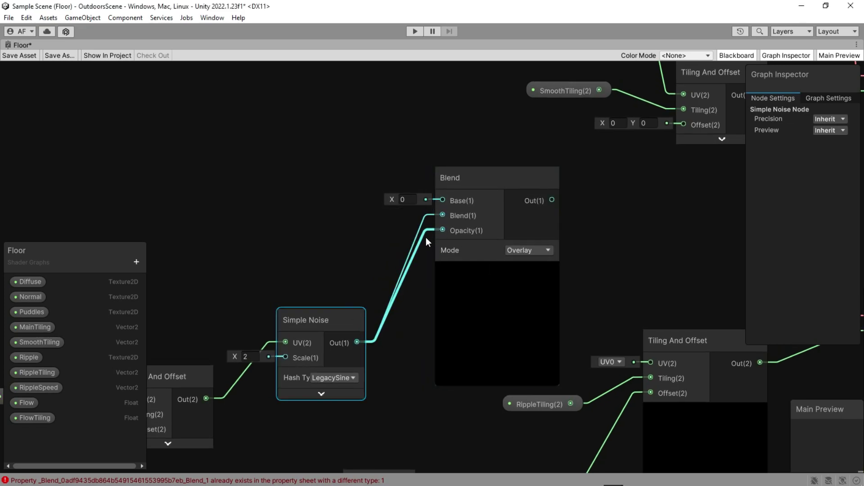
pyautogui.click(426, 234)
pyautogui.press('Delete')
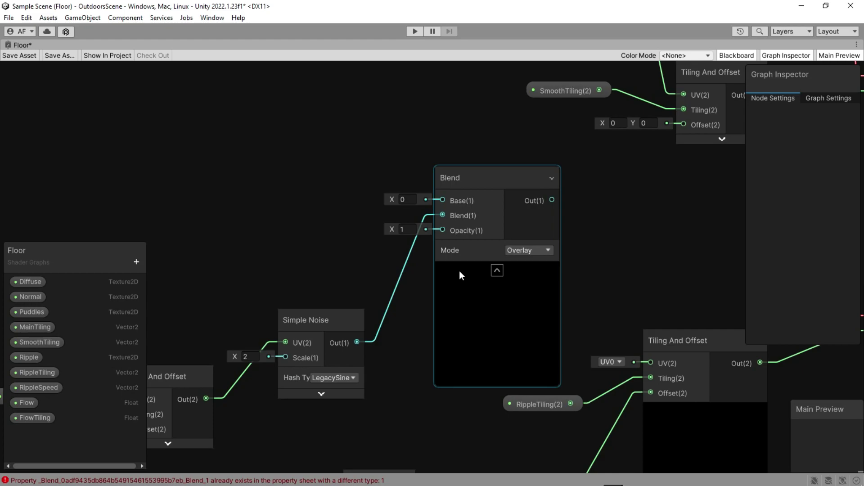
pyautogui.moveTo(482, 177); pyautogui.dragTo(515, 181)
pyautogui.moveTo(15, 404); pyautogui.dragTo(475, 235)
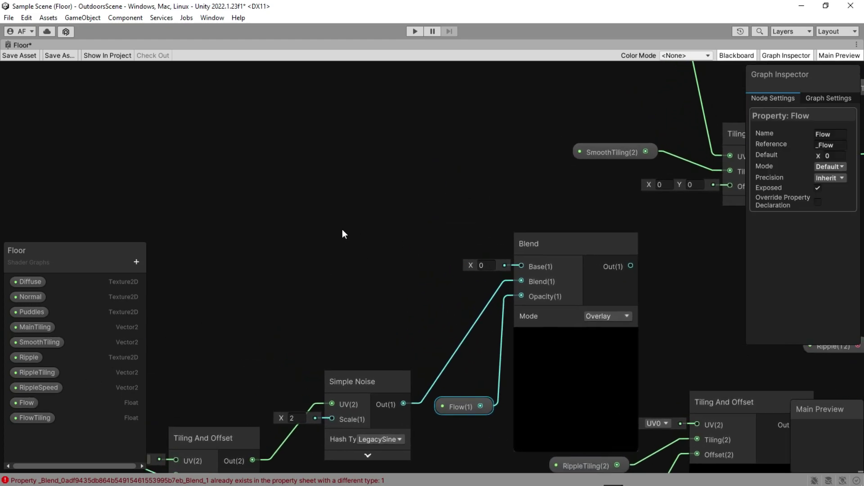
# Step: Add a UV node and connect its output to the Base input of the Blend node fed by the Simple Noise
pyautogui.press('space')
pyautogui.write('uv')
pyautogui.press('Return')
pyautogui.moveTo(396, 248); pyautogui.dragTo(521, 266)
pyautogui.click(336, 248)
pyautogui.scroll(-1, 485, 349)
pyautogui.scroll(-2, 485, 350)
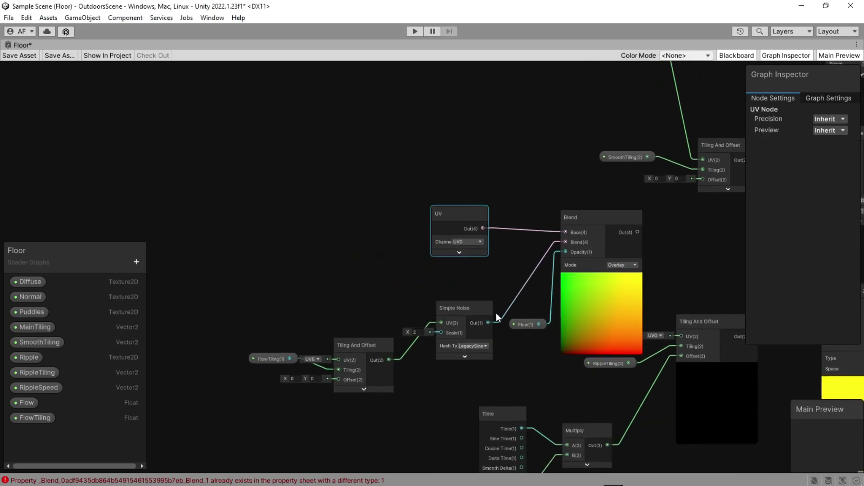
# Step: Move the UV, flow noise and Blend node group further left of the ripple nodes, and place RippleTiling close to its Tiling And Offset node
pyautogui.moveTo(594, 183); pyautogui.dragTo(302, 367)
pyautogui.moveTo(207, 375); pyautogui.dragTo(207, 374)
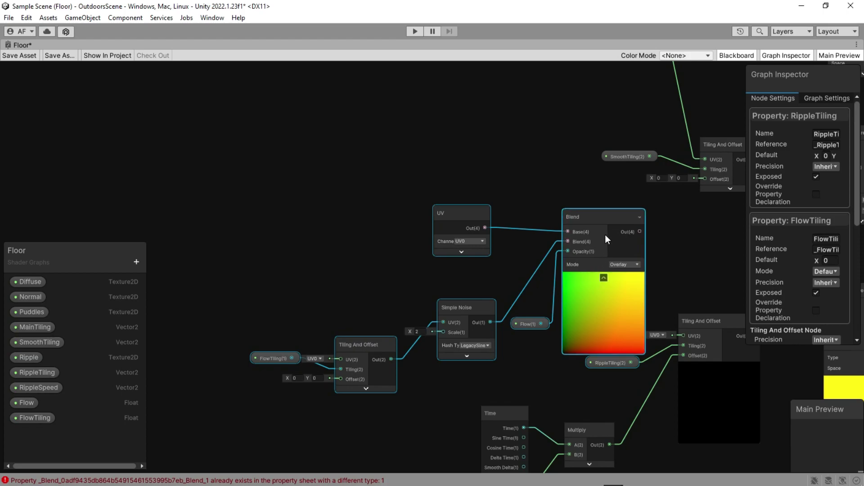
pyautogui.moveTo(605, 235); pyautogui.dragTo(531, 231)
pyautogui.click(543, 363)
pyautogui.moveTo(543, 365); pyautogui.dragTo(615, 374)
pyautogui.click(608, 320)
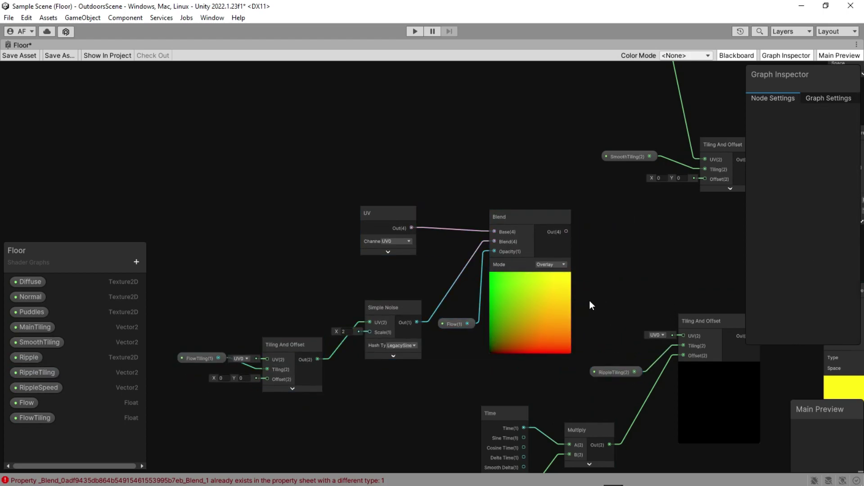
# Step: Set the flow Blend node's mode to Divide and connect its output to the UV input of the ripple Tiling And Offset node
pyautogui.scroll(1, 641, 342)
pyautogui.moveTo(641, 342); pyautogui.dragTo(421, 323, button='middle')
pyautogui.scroll(1, 506, 314)
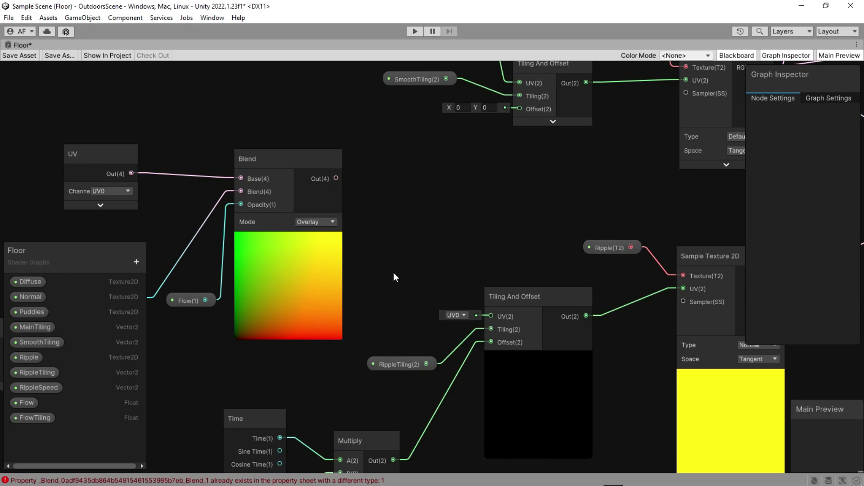
pyautogui.click(331, 222)
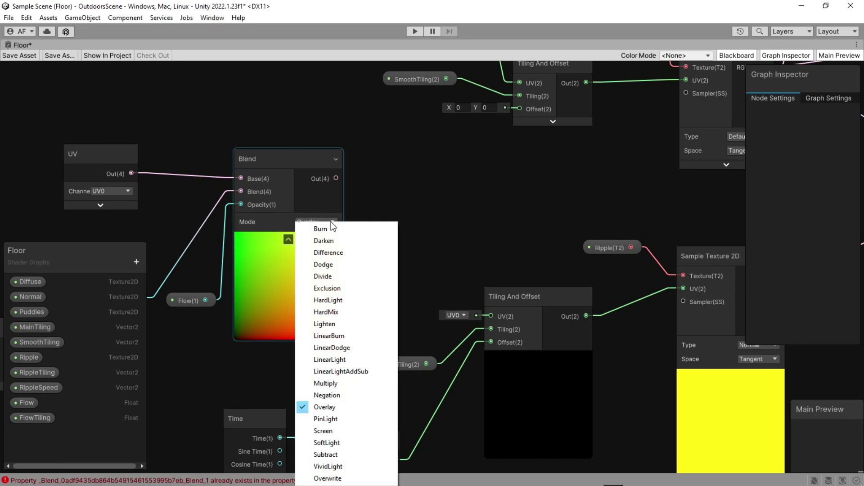
pyautogui.click(324, 276)
pyautogui.click(349, 247)
pyautogui.moveTo(336, 178); pyautogui.dragTo(491, 315)
# Step: Connect the output of the Overwrite Blend node to the Fragment block's Normal (Tangent Space) input
pyautogui.moveTo(345, 370); pyautogui.dragTo(490, 329, button='middle')
pyautogui.scroll(-1, 353, 361)
pyautogui.scroll(-1, 457, 341)
pyautogui.moveTo(629, 333); pyautogui.dragTo(378, 365, button='middle')
pyautogui.scroll(-1, 694, 344)
pyautogui.moveTo(721, 346); pyautogui.dragTo(534, 356, button='middle')
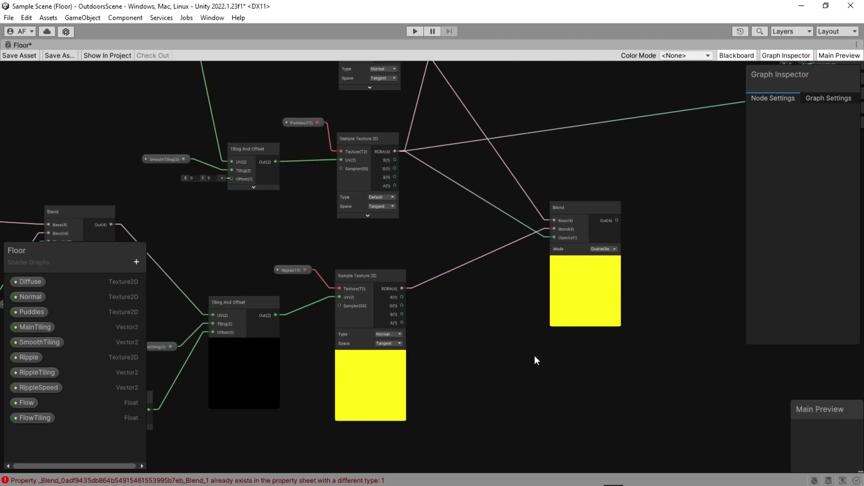
pyautogui.scroll(1, 715, 189)
pyautogui.moveTo(714, 189); pyautogui.dragTo(466, 295, button='middle')
pyautogui.moveTo(395, 321); pyautogui.dragTo(306, 377, button='middle')
pyautogui.scroll(1, 310, 383)
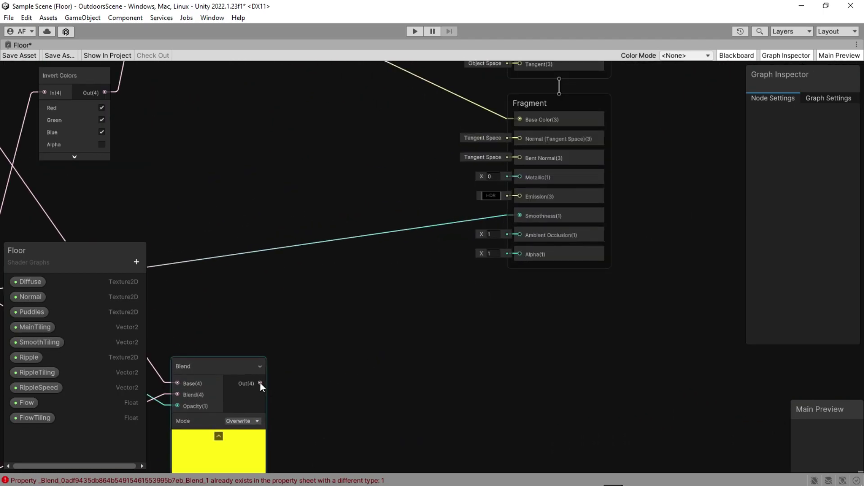
pyautogui.moveTo(261, 383); pyautogui.dragTo(520, 139)
pyautogui.scroll(-1, 360, 369)
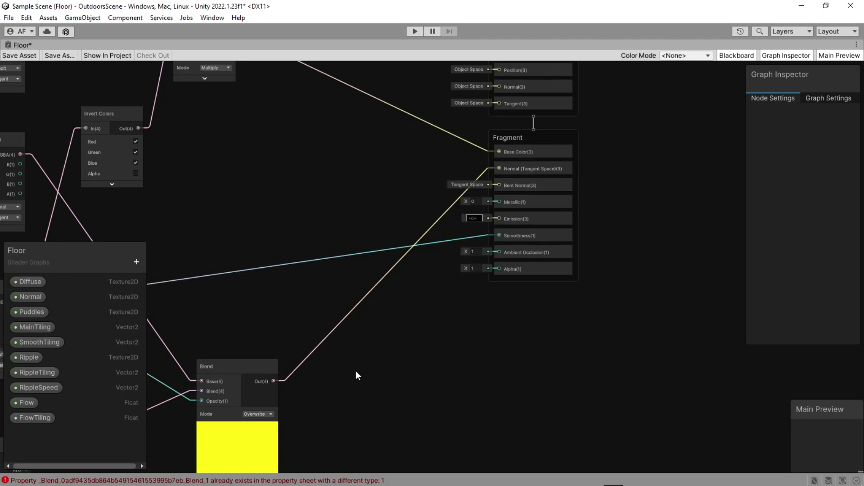
# Step: Move the diffuse and normal node group upward and reposition the puddle texture nodes to tidy the graph
pyautogui.moveTo(356, 371); pyautogui.dragTo(595, 415, button='middle')
pyautogui.scroll(-2, 445, 366)
pyautogui.scroll(-2, 459, 350)
pyautogui.moveTo(458, 351); pyautogui.dragTo(497, 358, button='middle')
pyautogui.moveTo(560, 177); pyautogui.dragTo(175, 324)
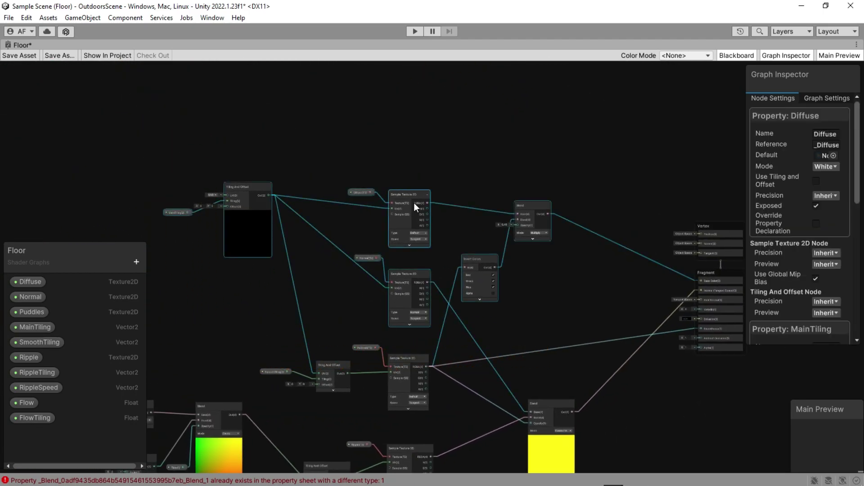
pyautogui.moveTo(414, 203); pyautogui.dragTo(413, 156)
pyautogui.moveTo(423, 327); pyautogui.dragTo(265, 382)
pyautogui.moveTo(404, 363); pyautogui.dragTo(288, 374)
pyautogui.moveTo(330, 347); pyautogui.dragTo(356, 347)
# Step: Raise the Overwrite Blend node slightly and move the ripple and flow node group clear of the puddle nodes
pyautogui.moveTo(504, 401); pyautogui.dragTo(468, 342, button='middle')
pyautogui.moveTo(517, 353); pyautogui.dragTo(529, 319)
pyautogui.scroll(-2, 443, 389)
pyautogui.moveTo(443, 388); pyautogui.dragTo(565, 379, button='middle')
pyautogui.moveTo(533, 283); pyautogui.dragTo(202, 424)
pyautogui.moveTo(507, 338); pyautogui.dragTo(554, 356)
pyautogui.click(622, 359)
pyautogui.scroll(1, 453, 350)
pyautogui.moveTo(566, 382); pyautogui.dragTo(467, 406, button='middle')
pyautogui.scroll(-1, 453, 350)
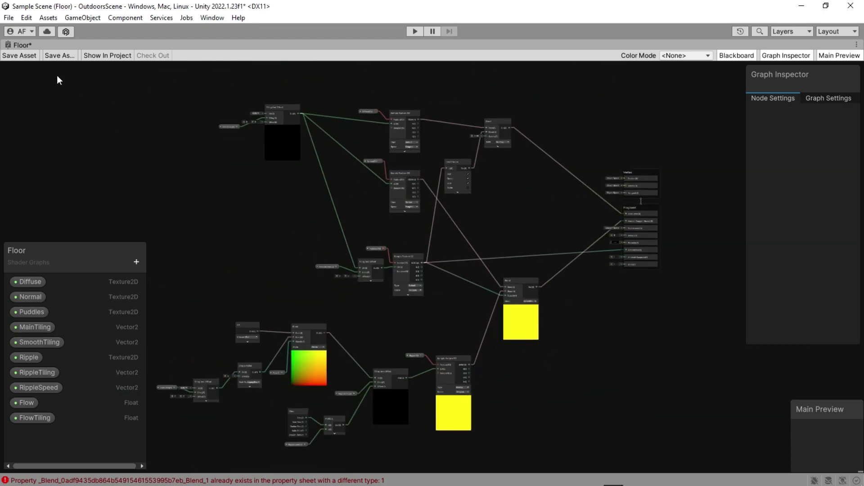
# Step: Restore the maximized Floor graph window to the normal editor layout and switch to the Scene view of the plane
pyautogui.click(856, 45)
pyautogui.click(764, 58)
pyautogui.click(509, 216)
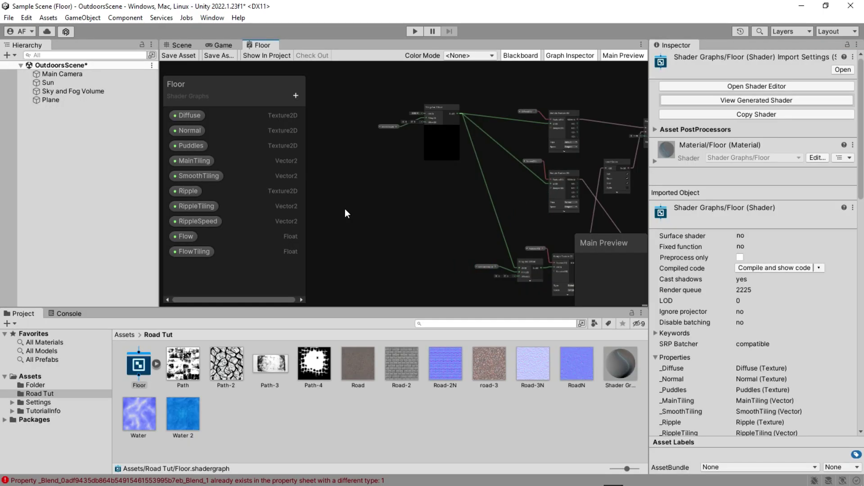
pyautogui.click(219, 45)
pyautogui.click(196, 45)
pyautogui.moveTo(388, 225); pyautogui.dragTo(394, 237, button='right')
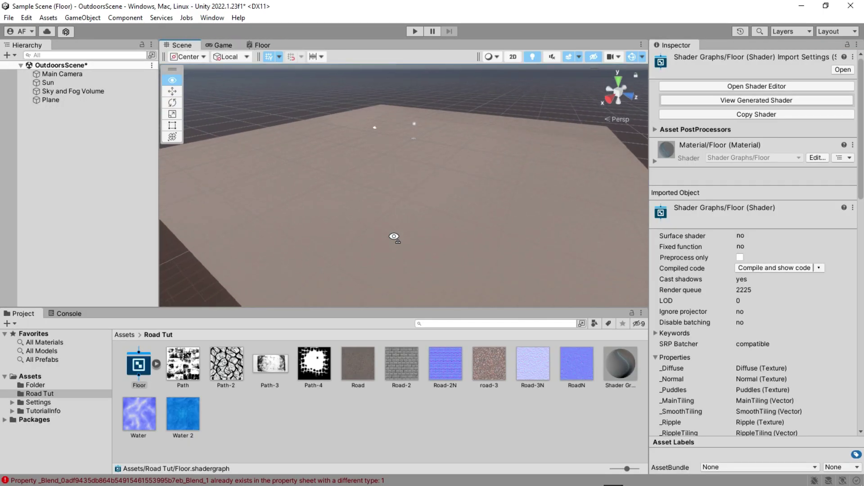
# Step: Clear the console messages and return to the Road Tut project assets
pyautogui.click(84, 481)
pyautogui.click(11, 325)
pyautogui.click(20, 314)
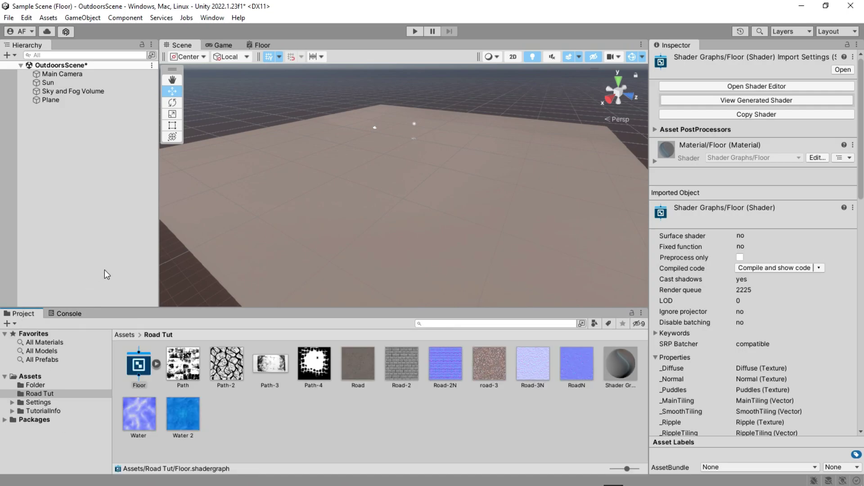
# Step: On the Plane's floor material, assign Road to Diffuse, RoadN to Normal and Path to Puddles
pyautogui.click(68, 100)
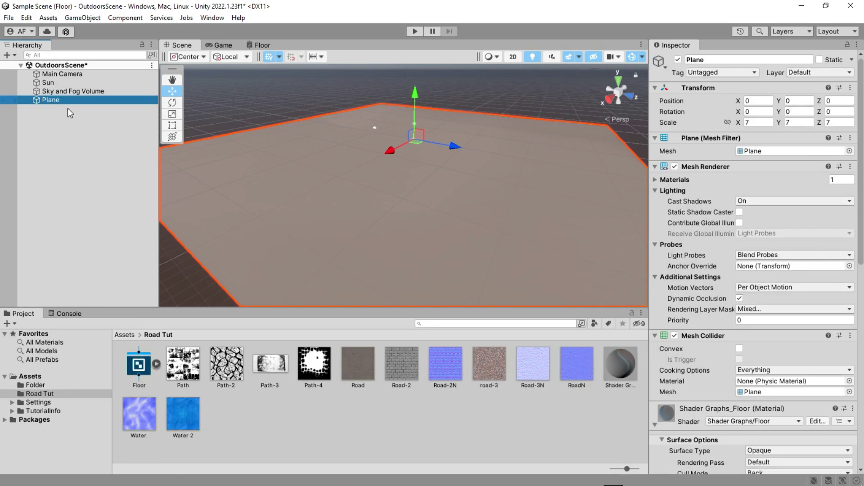
pyautogui.scroll(-10, 720, 397)
pyautogui.scroll(-2, 783, 338)
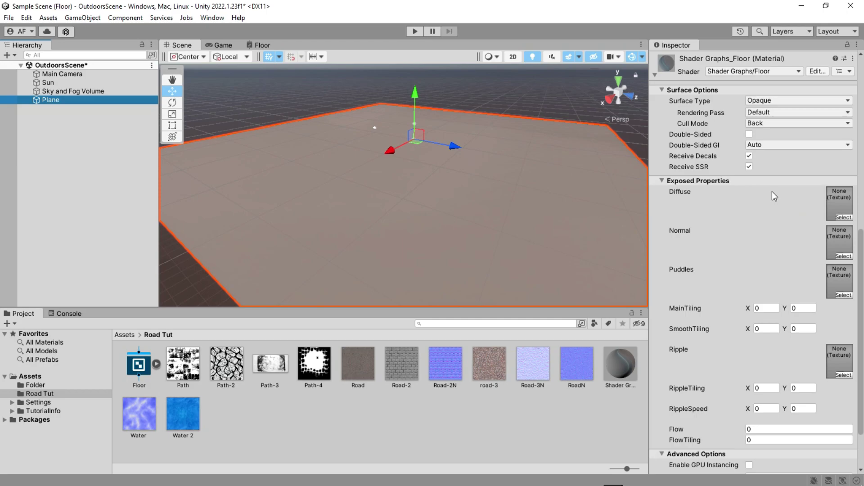
pyautogui.click(707, 158)
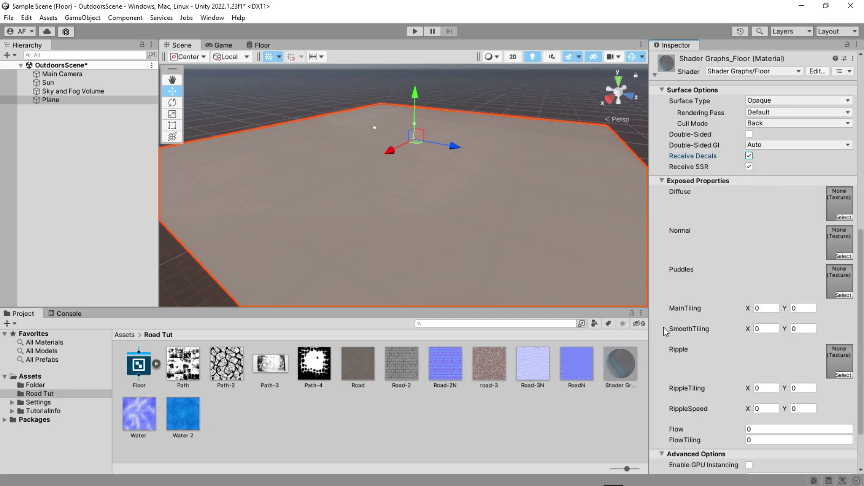
pyautogui.moveTo(424, 347); pyautogui.dragTo(834, 205)
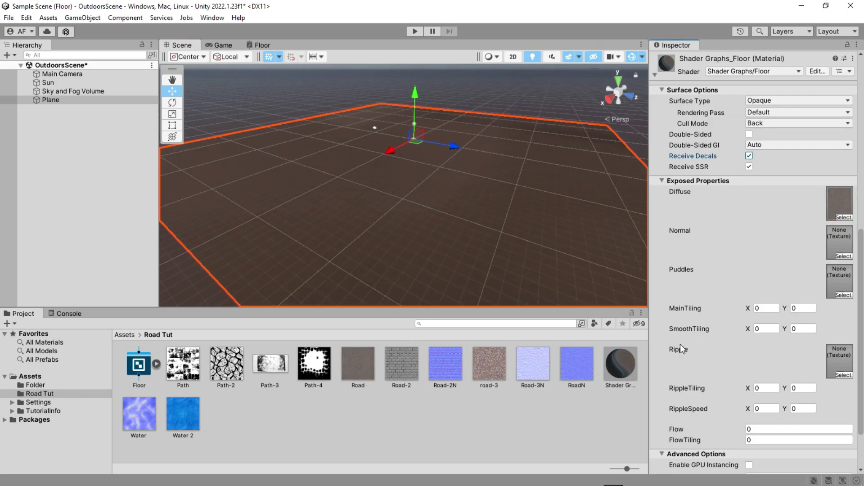
pyautogui.moveTo(575, 374); pyautogui.dragTo(840, 243)
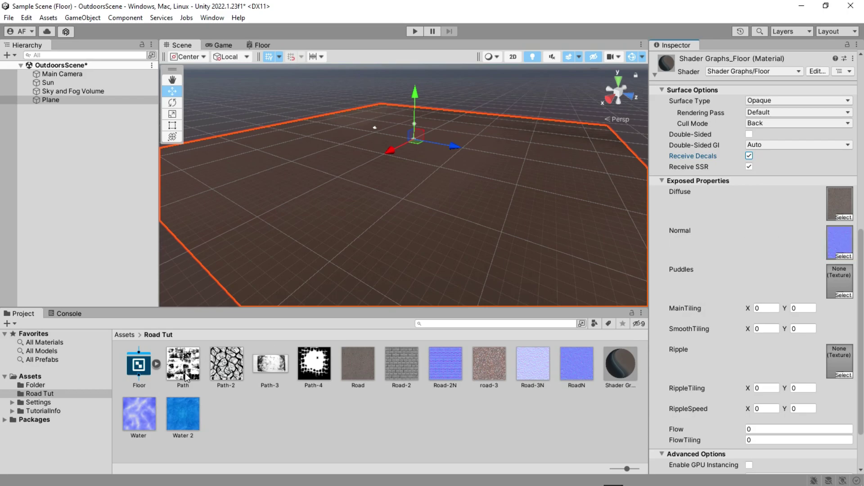
pyautogui.moveTo(186, 377); pyautogui.dragTo(840, 290)
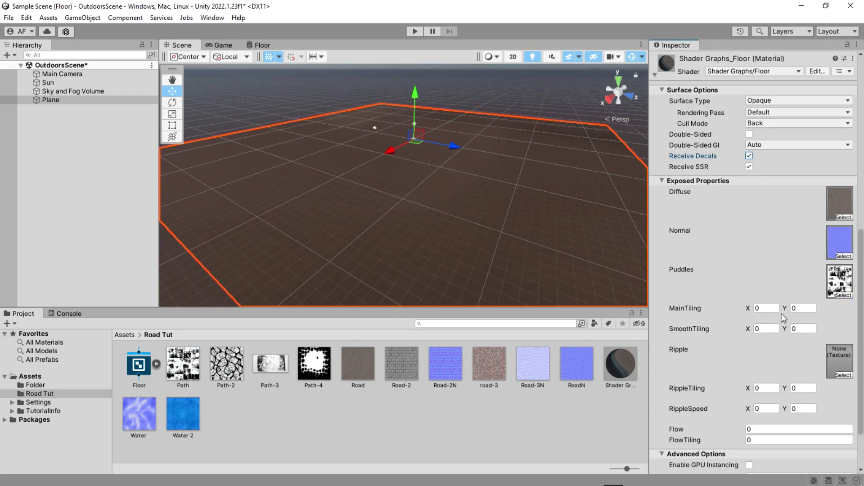
# Step: Set the floor material's MainTiling to X 15 and Y 15
pyautogui.write('15')
pyautogui.click(802, 308)
pyautogui.write('15')
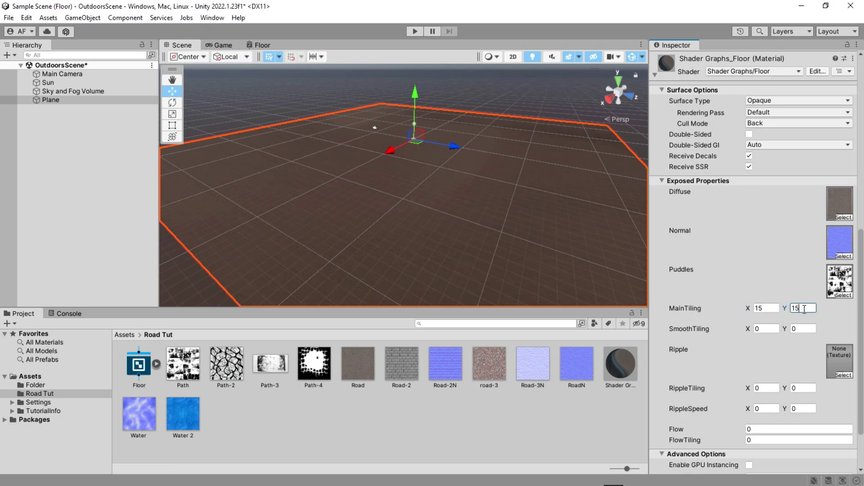
pyautogui.moveTo(530, 246); pyautogui.dragTo(558, 263, button='right')
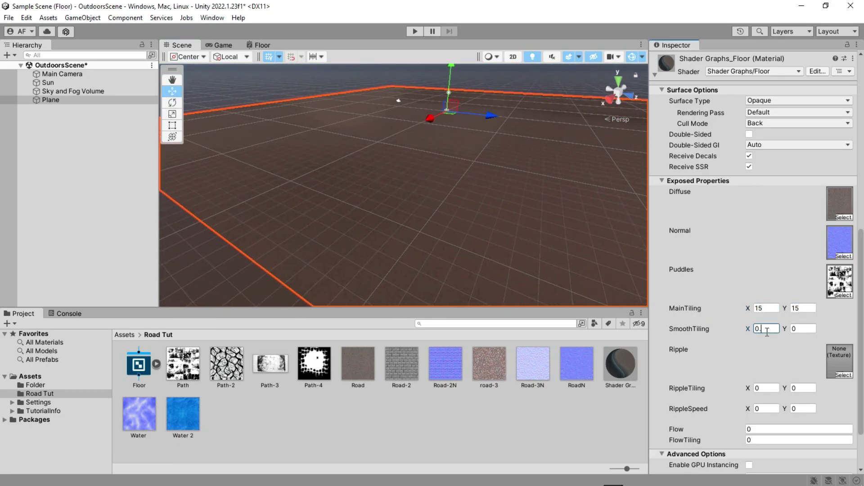
# Step: Set the floor material's SmoothTiling to X 0.05 and Y 0.06
pyautogui.write('5')
pyautogui.write('.6')
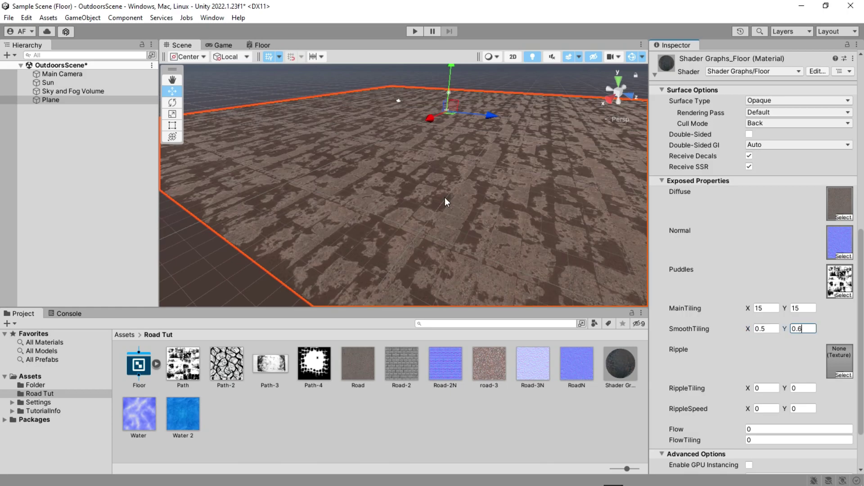
pyautogui.press('BackSpace')
pyautogui.write('06')
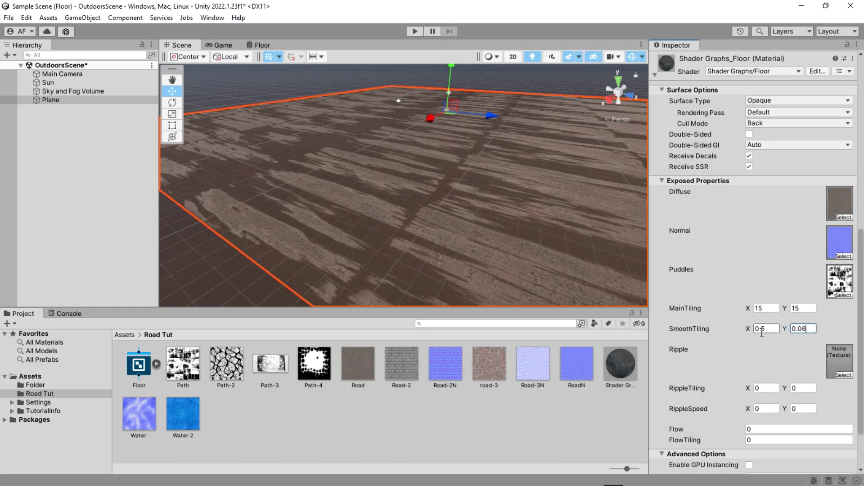
pyautogui.press('BackSpace')
pyautogui.write('05')
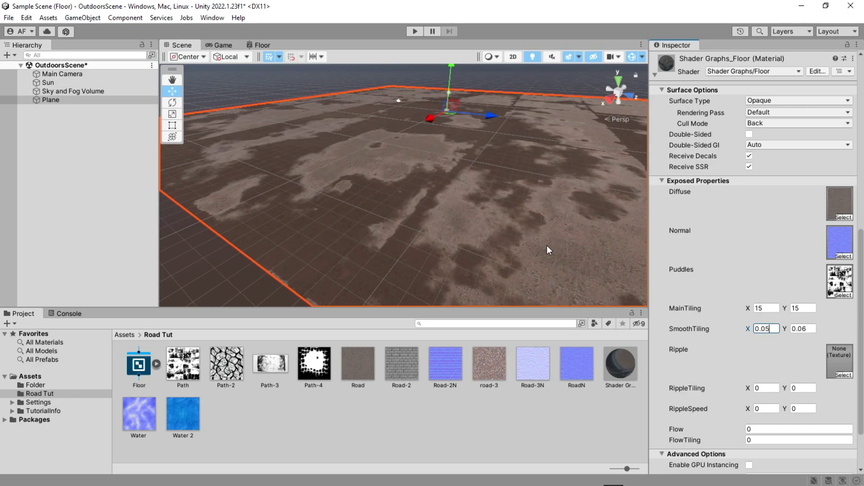
# Step: Assign the Water texture to the floor material's Ripple slot and view the puddle reflections on the plane
pyautogui.moveTo(547, 245); pyautogui.dragTo(452, 221, button='right')
pyautogui.keyDown('alt'); pyautogui.moveTo(452, 221); pyautogui.dragTo(459, 224); pyautogui.keyUp('alt')
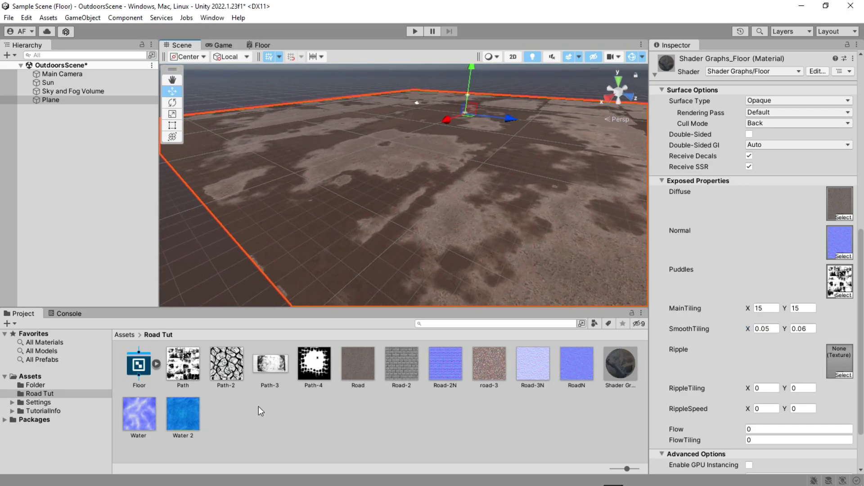
pyautogui.moveTo(845, 368); pyautogui.dragTo(845, 368)
pyautogui.keyDown('alt'); pyautogui.moveTo(480, 247); pyautogui.dragTo(479, 227); pyautogui.keyUp('alt')
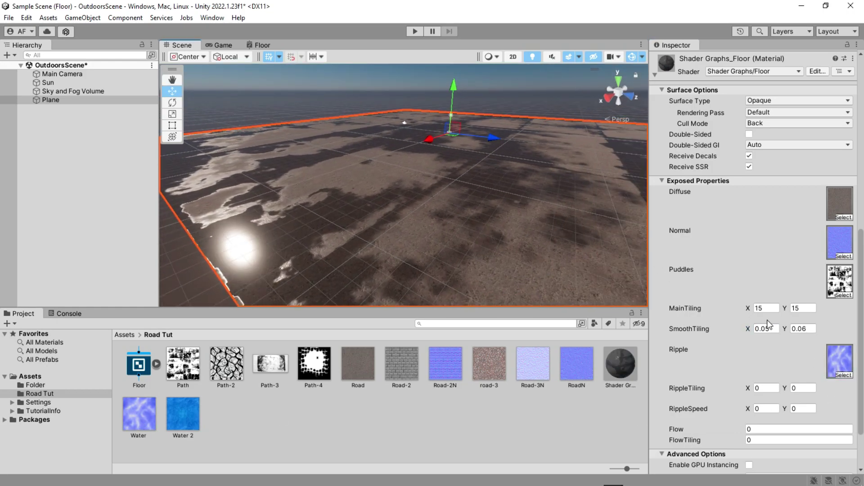
# Step: Check the Water texture's import settings, including its Texture Type
pyautogui.click(141, 419)
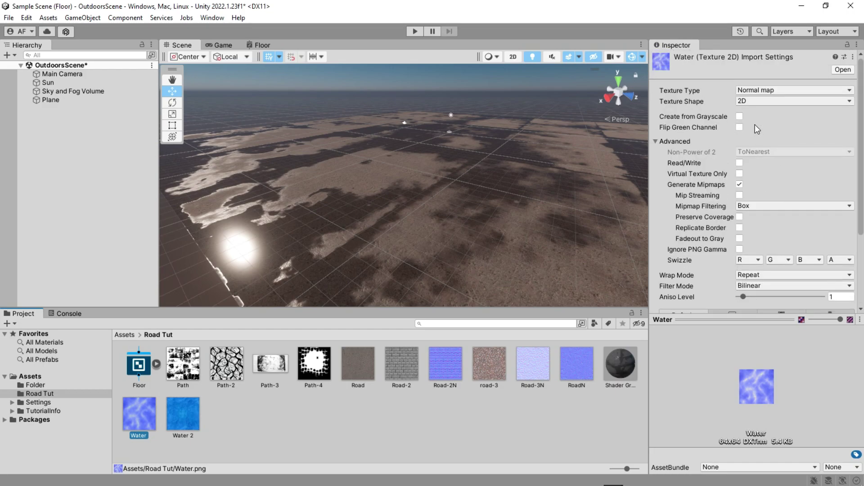
pyautogui.click(752, 93)
pyautogui.click(770, 118)
pyautogui.scroll(-4, 808, 233)
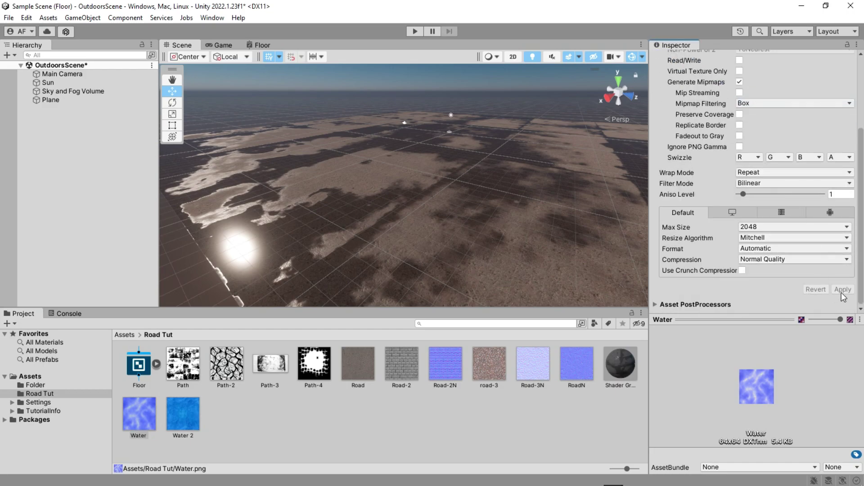
pyautogui.click(286, 425)
# Step: On the Plane's material, set RippleTiling to X 204 and Y 200, RippleSpeed X to 0.4, Flow to 0.01 and FlowTiling to 213
pyautogui.moveTo(333, 245)
pyautogui.keyDown('alt'); pyautogui.mouseDown()
pyautogui.moveTo(339, 239)
pyautogui.moveTo(334, 249)
pyautogui.mouseUp(); pyautogui.keyUp('alt')
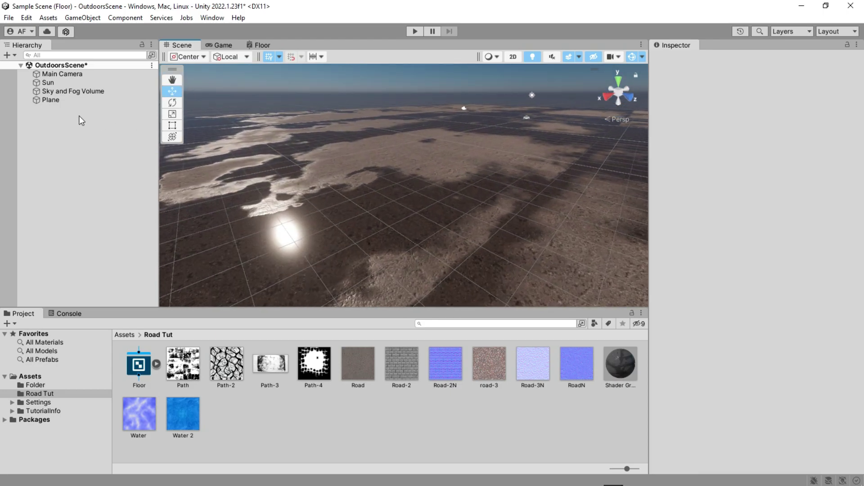
pyautogui.click(68, 100)
pyautogui.scroll(-10, 770, 358)
pyautogui.scroll(-3, 770, 358)
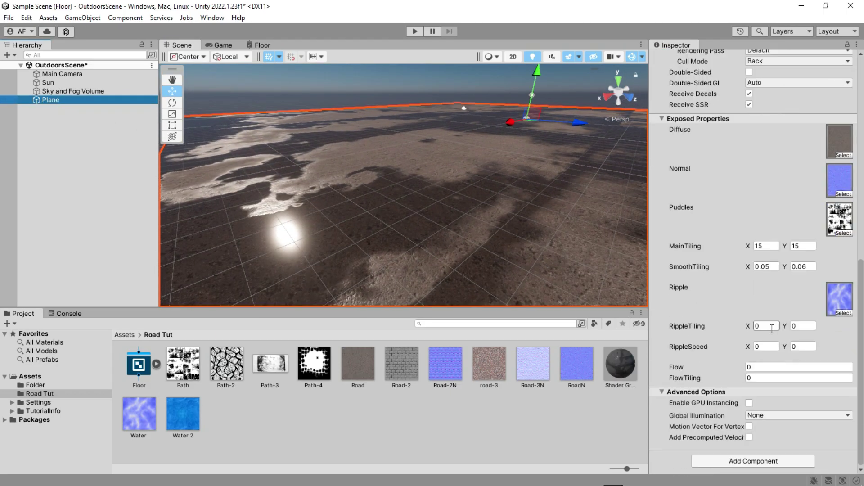
pyautogui.write('200')
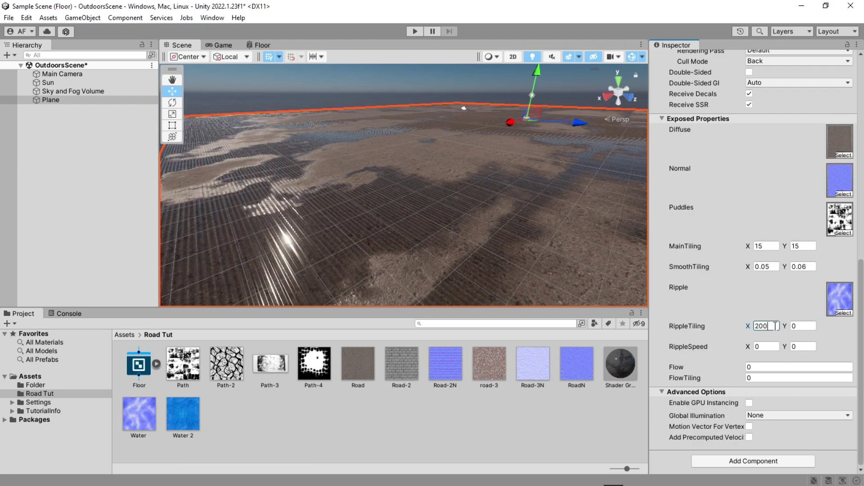
pyautogui.write('204')
pyautogui.click(804, 326)
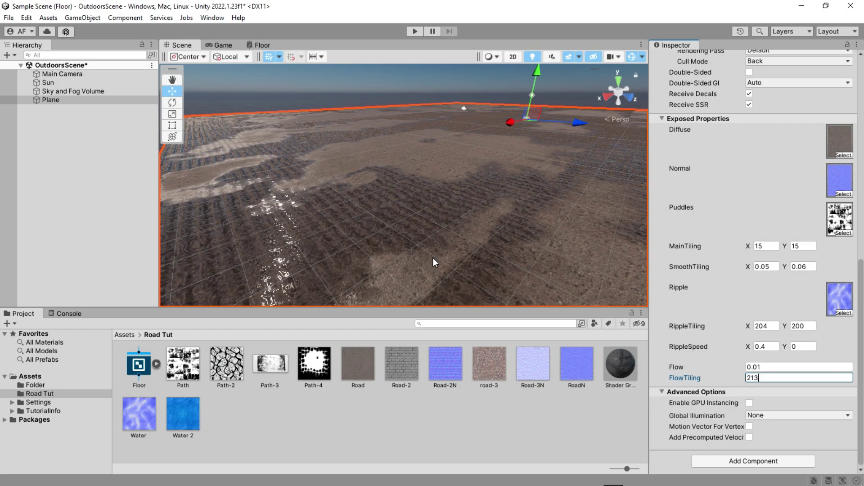
pyautogui.moveTo(555, 270); pyautogui.dragTo(534, 295, button='right')
pyautogui.moveTo(535, 295)
pyautogui.keyDown('alt'); pyautogui.mouseDown()
pyautogui.moveTo(471, 236)
pyautogui.moveTo(520, 276)
pyautogui.moveTo(490, 305)
pyautogui.moveTo(559, 262)
pyautogui.moveTo(536, 299)
pyautogui.mouseUp(); pyautogui.keyUp('alt')
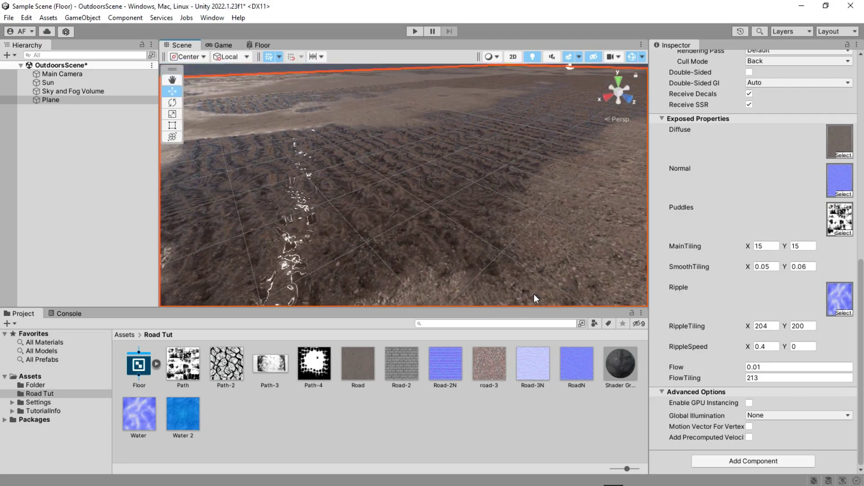
# Step: Enable Create from Grayscale on the Water texture with Bumpiness 0.1, apply it, and view the ripples on the plane
pyautogui.click(150, 421)
pyautogui.scroll(5, 738, 144)
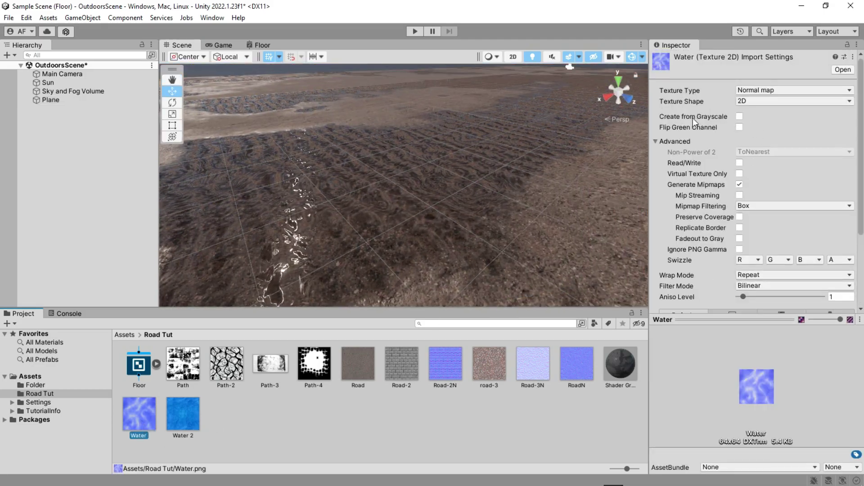
pyautogui.click(740, 117)
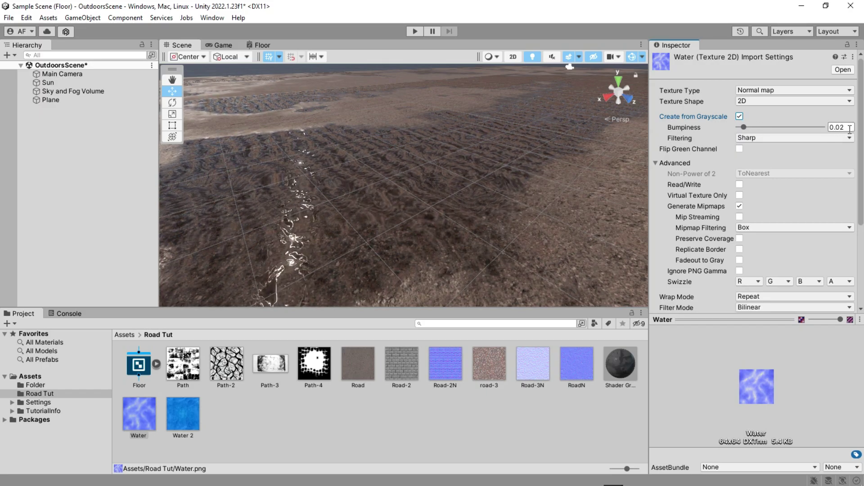
pyautogui.scroll(-5, 837, 252)
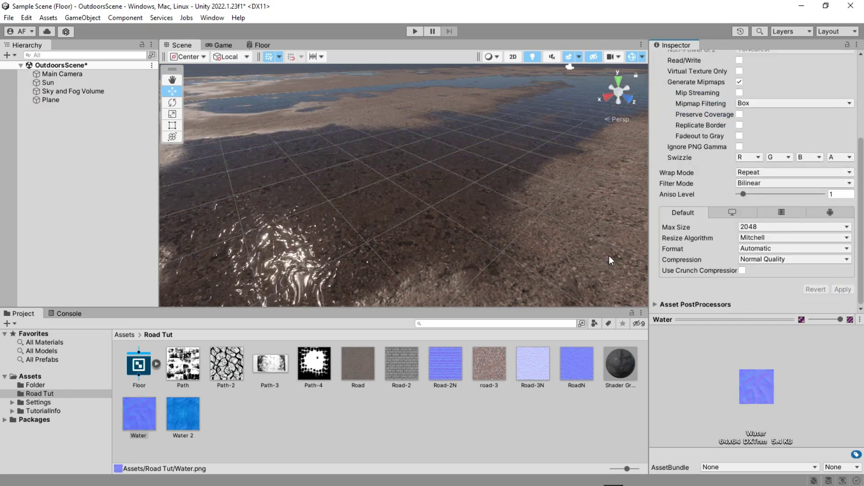
pyautogui.moveTo(450, 243); pyautogui.dragTo(341, 245, button='right')
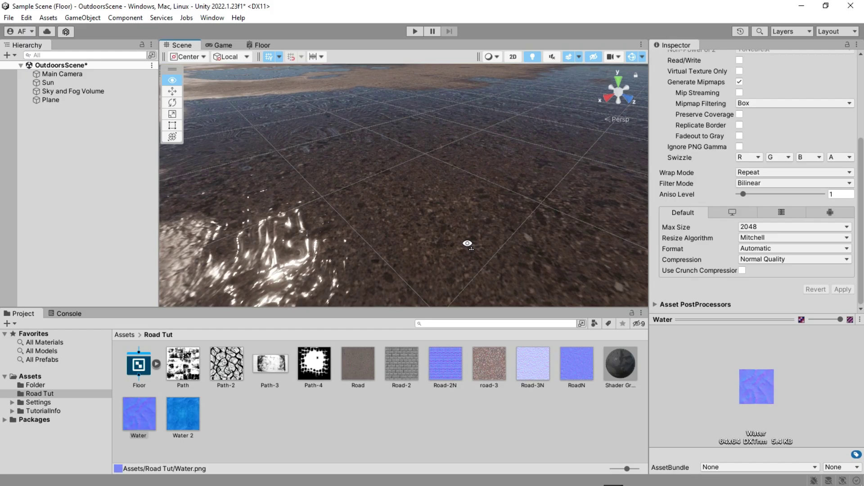
# Step: Test a stronger Bumpiness on the Water texture, finish by setting it to 0.02, and apply the import settings
pyautogui.scroll(3, 674, 204)
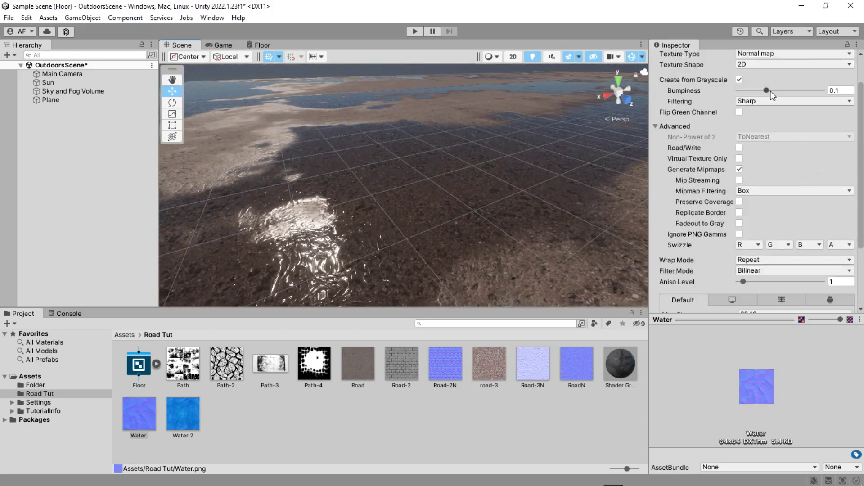
pyautogui.moveTo(784, 93); pyautogui.dragTo(795, 92)
pyautogui.scroll(-4, 842, 254)
pyautogui.click(843, 289)
pyautogui.moveTo(625, 225); pyautogui.dragTo(540, 224, button='right')
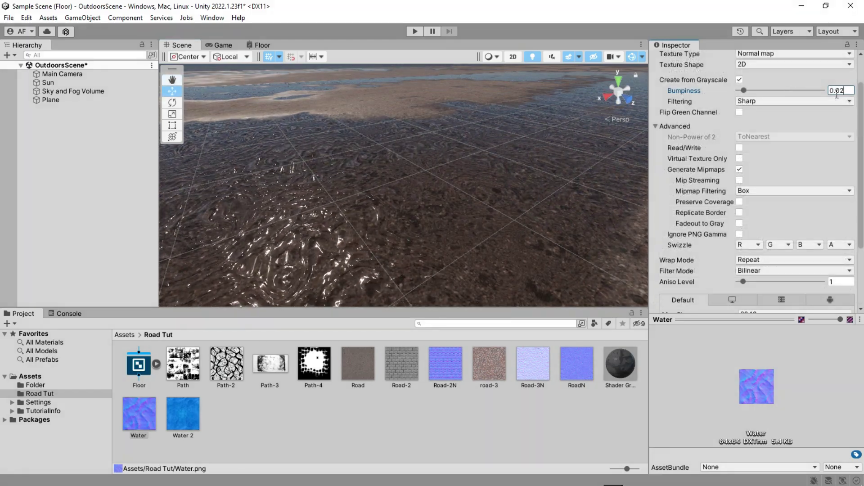
pyautogui.scroll(-3, 844, 260)
pyautogui.moveTo(441, 231); pyautogui.dragTo(488, 222, button='right')
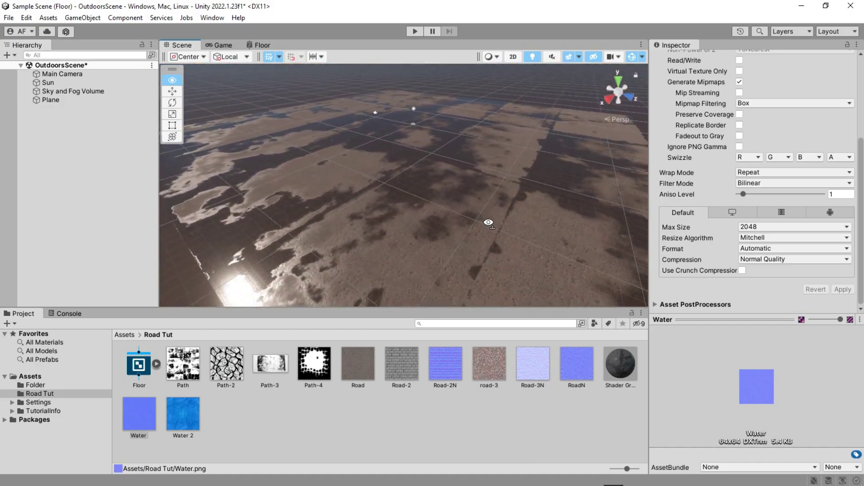
# Step: Assign the Water 2 texture to the Ripple slot of the Plane's material
pyautogui.click(450, 239)
pyautogui.scroll(-10, 721, 305)
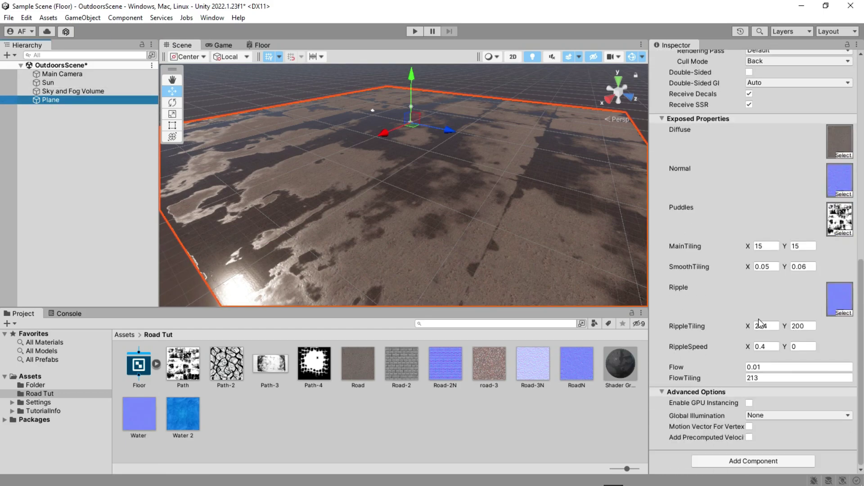
pyautogui.moveTo(821, 306); pyautogui.dragTo(838, 299)
pyautogui.moveTo(465, 230); pyautogui.dragTo(460, 205, button='right')
# Step: Enable Create from Grayscale on the Water 2 texture with Bumpiness 0.02 and apply the import settings
pyautogui.click(192, 416)
pyautogui.scroll(4, 760, 175)
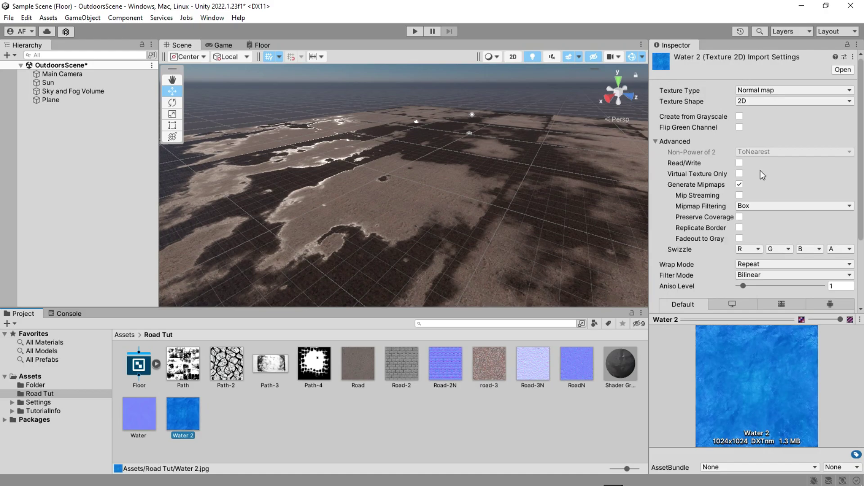
pyautogui.click(738, 117)
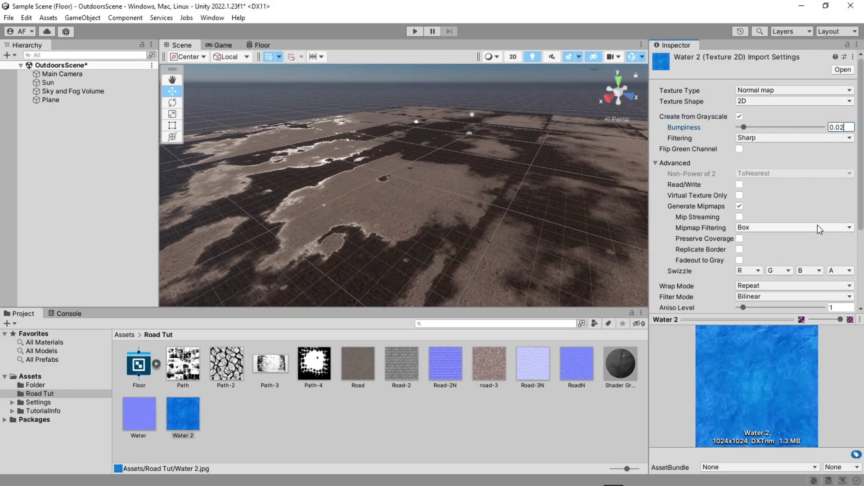
pyautogui.scroll(-5, 817, 225)
pyautogui.click(842, 290)
pyautogui.moveTo(318, 198); pyautogui.dragTo(396, 205, button='right')
# Step: Raise the Water 2 texture's Bumpiness, apply it, and view the rippled reflections on the plane
pyautogui.scroll(5, 829, 143)
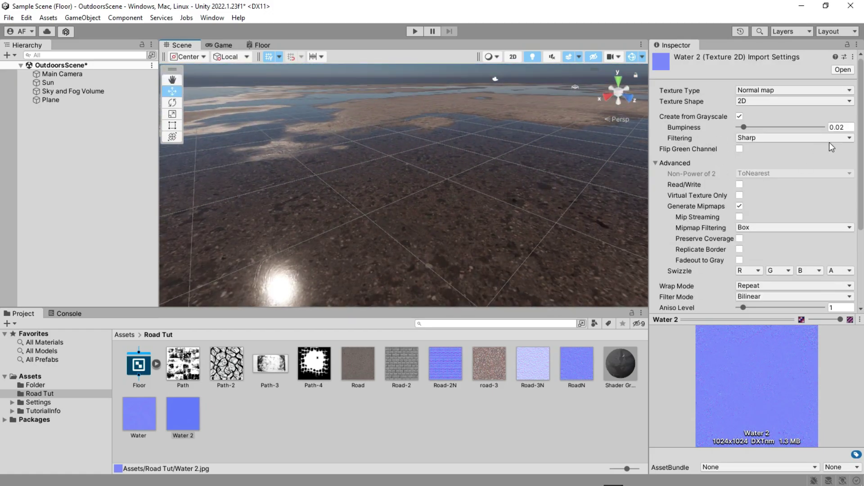
pyautogui.scroll(-5, 855, 205)
pyautogui.moveTo(493, 238); pyautogui.dragTo(444, 226, button='right')
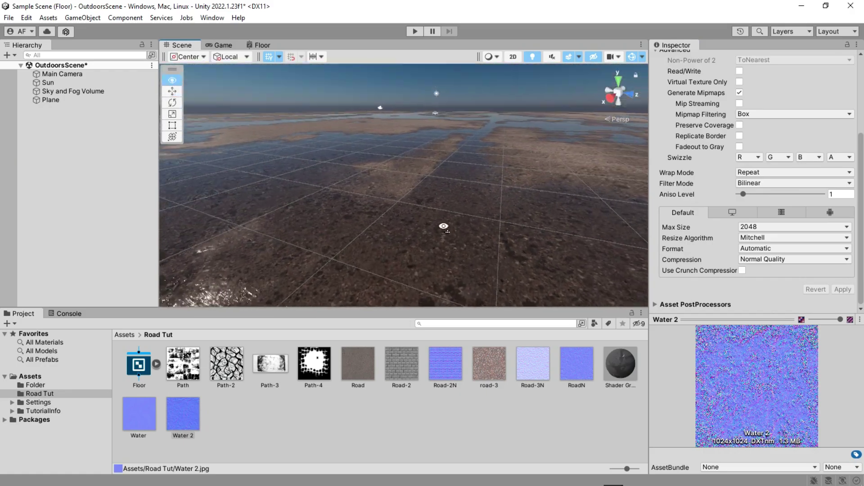
# Step: Set RippleSpeed Y to 0.2 on the Plane's material
pyautogui.click(50, 99)
pyautogui.scroll(-5, 834, 309)
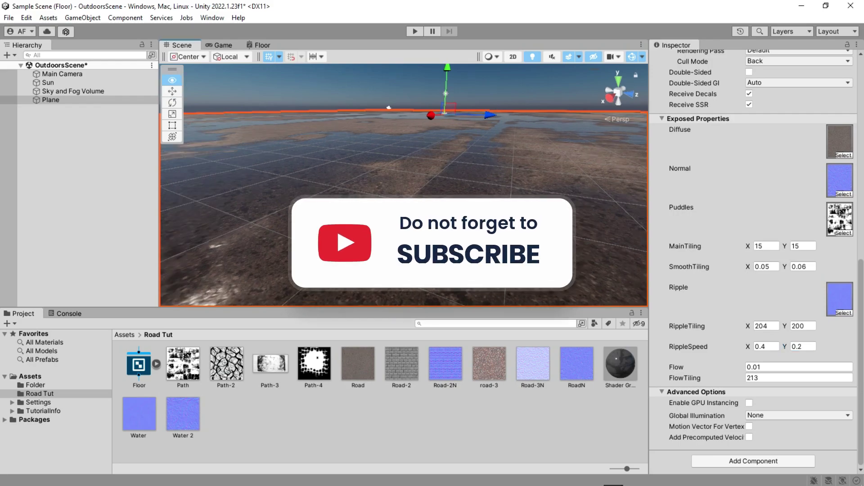
pyautogui.moveTo(432, 234); pyautogui.dragTo(356, 358, button='right')
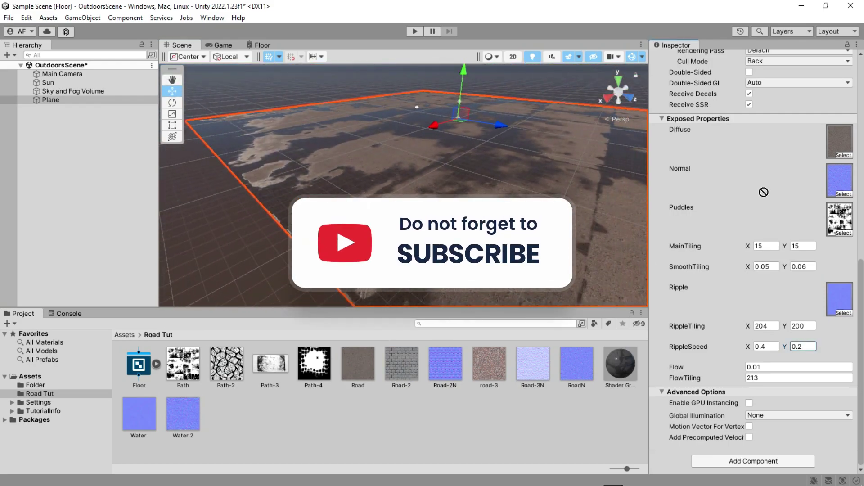
# Step: Assign Road-2 to the floor material's Diffuse slot and Road-2N to its Normal slot, and view the paving
pyautogui.moveTo(764, 192); pyautogui.dragTo(840, 141)
pyautogui.scroll(3, 534, 283)
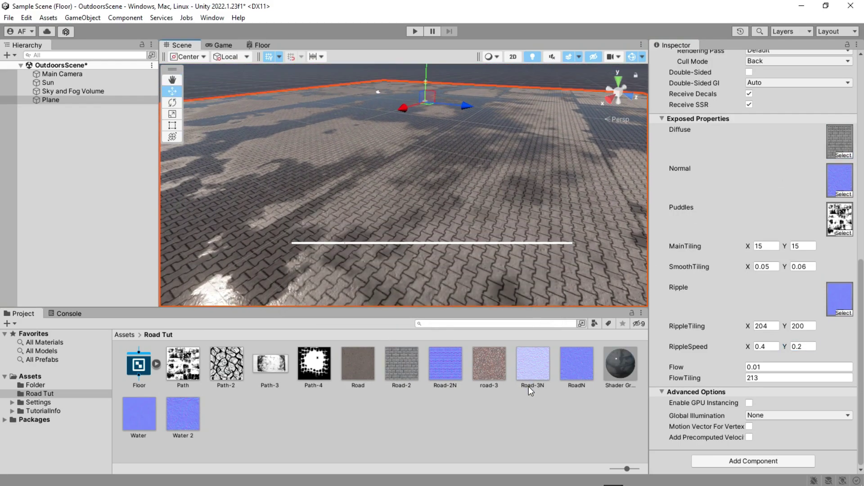
pyautogui.moveTo(790, 197); pyautogui.dragTo(841, 180)
pyautogui.moveTo(464, 203); pyautogui.dragTo(434, 176, button='right')
pyautogui.press('w')
pyautogui.press('e')
# Step: Try MainTiling values of 25 and 3 on the floor material to compare the paving scale
pyautogui.click(770, 267)
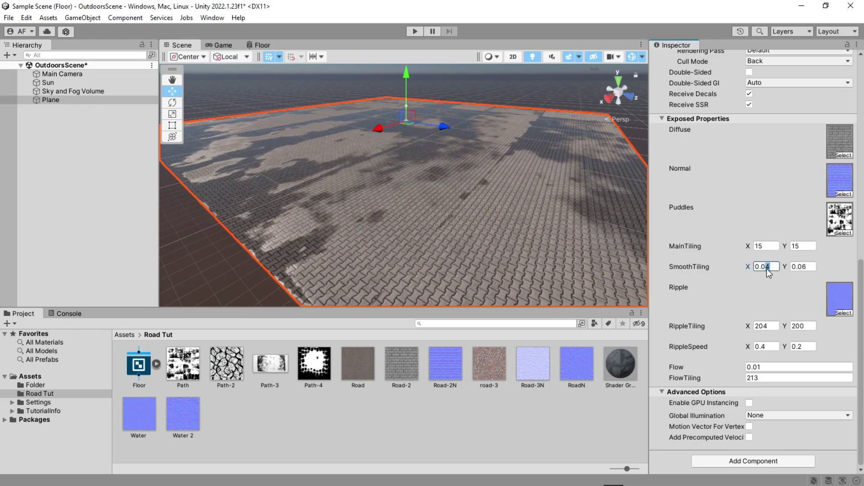
pyautogui.click(766, 246)
pyautogui.write('25')
pyautogui.click(792, 247)
pyautogui.write('25')
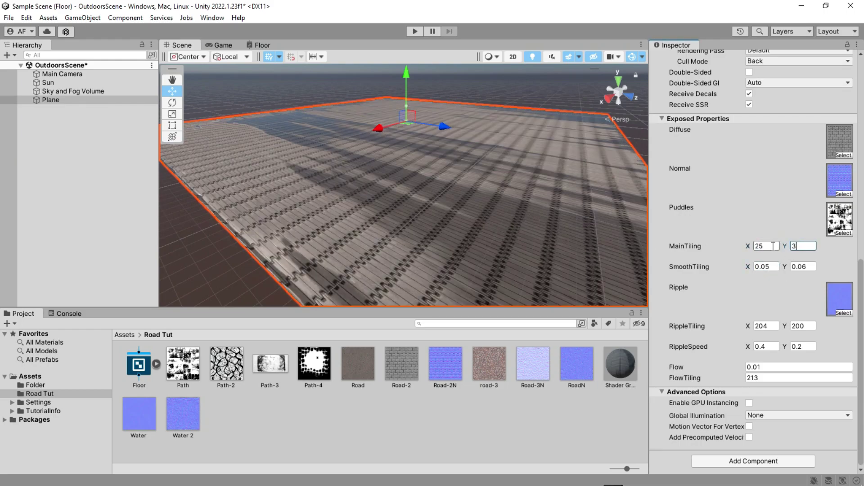
pyautogui.moveTo(450, 189); pyautogui.dragTo(414, 216, button='right')
# Step: Assign the Road texture to the Diffuse slot and RoadN to the Normal slot of the floor material
pyautogui.moveTo(377, 363); pyautogui.dragTo(843, 153)
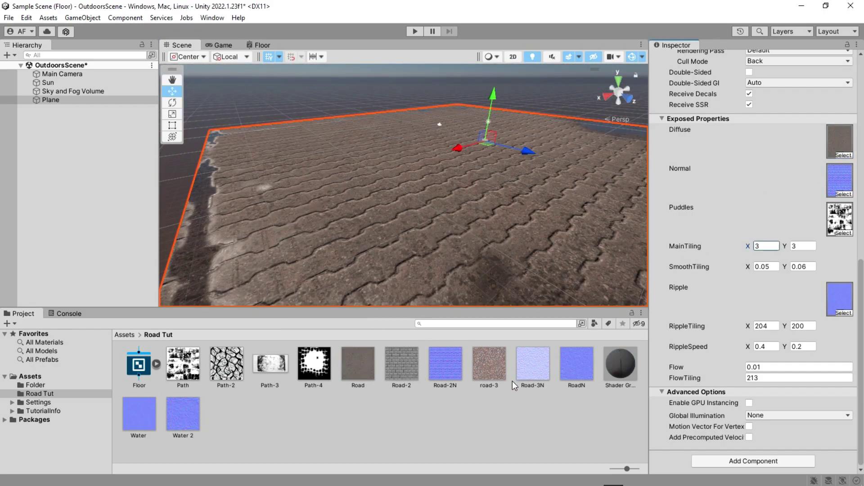
pyautogui.moveTo(832, 185); pyautogui.dragTo(834, 184)
pyautogui.moveTo(477, 238); pyautogui.dragTo(511, 245, button='right')
# Step: Try MainTiling X 80 and Y 80 on the floor material, followed by X 154
pyautogui.click(772, 248)
pyautogui.write('80')
pyautogui.click(800, 244)
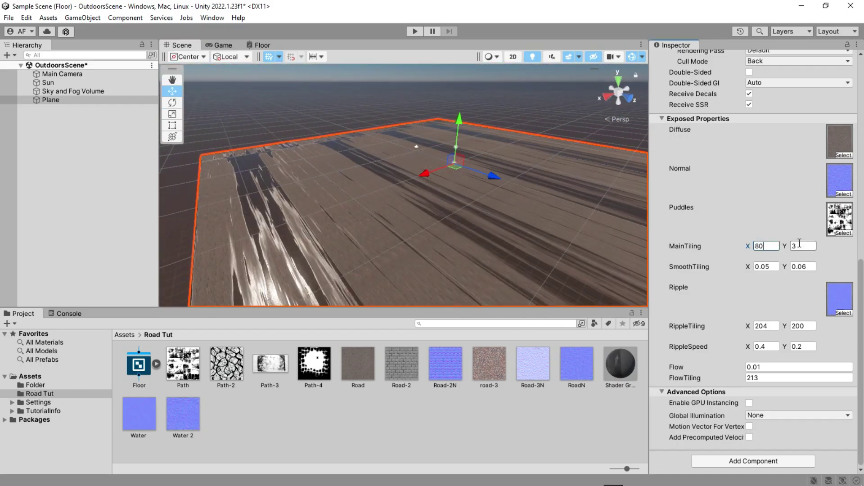
pyautogui.write('80')
pyautogui.moveTo(443, 217); pyautogui.dragTo(462, 241, button='right')
pyautogui.click(773, 246)
pyautogui.write('154')
# Step: Set the floor material's MainTiling to X 14 and Y 14
pyautogui.click(809, 246)
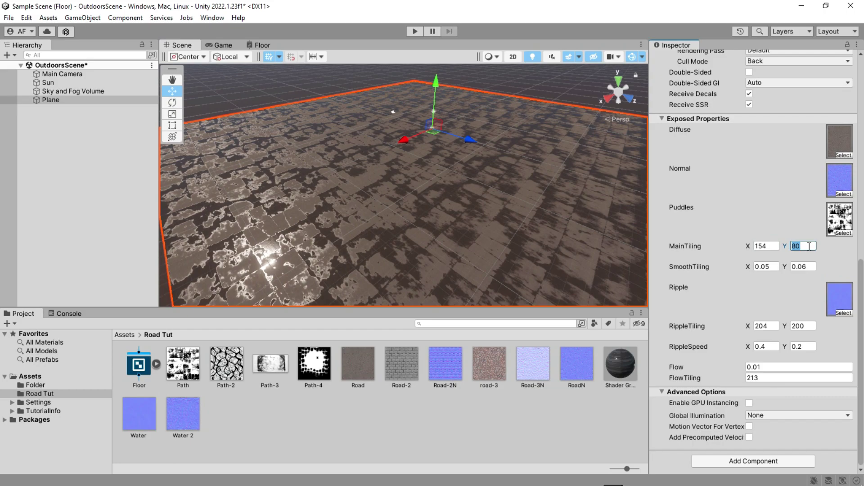
pyautogui.write('14')
pyautogui.press('Tab')
pyautogui.write('14')
pyautogui.moveTo(407, 205); pyautogui.dragTo(486, 167, button='right')
# Step: Assign road-3 to the floor material's Diffuse slot and Road-3N to its Normal slot
pyautogui.moveTo(494, 361); pyautogui.dragTo(848, 147)
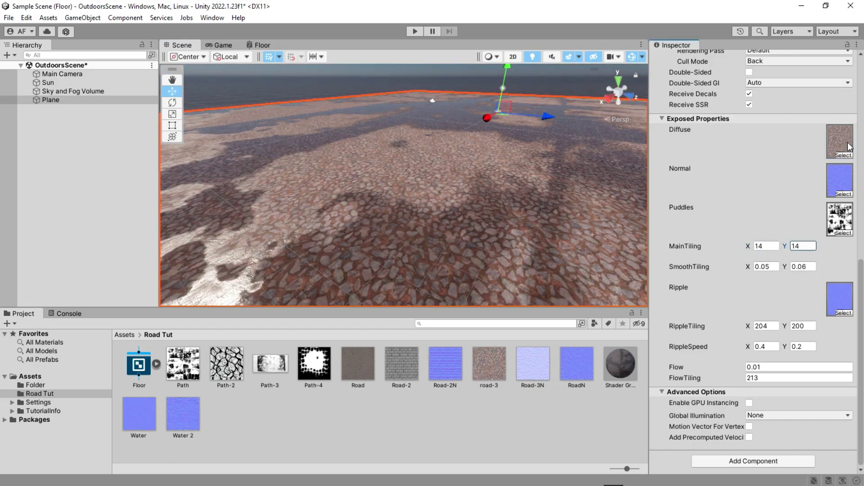
pyautogui.moveTo(838, 195); pyautogui.dragTo(838, 191)
pyautogui.moveTo(439, 252)
pyautogui.mouseDown(button='right')
pyautogui.moveTo(415, 245)
pyautogui.moveTo(432, 259)
pyautogui.mouseUp(button='right')
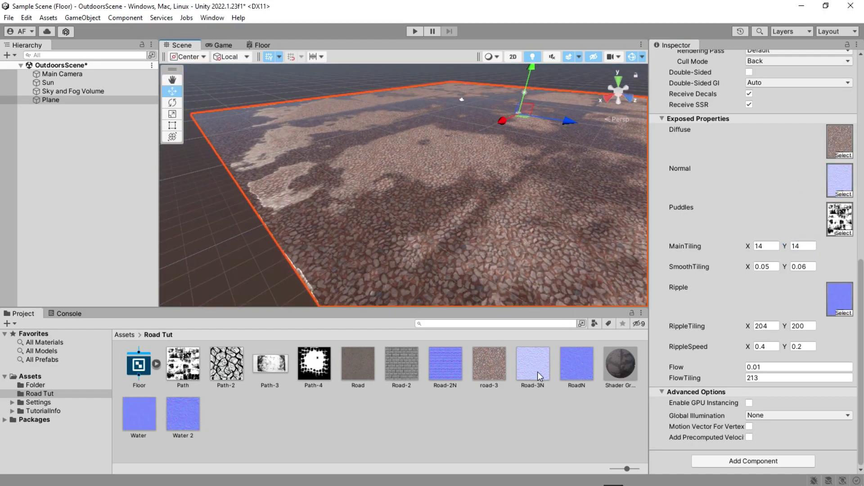
# Step: Set the Road-3N texture's Texture Type to Normal map and apply the import settings
pyautogui.click(534, 367)
pyautogui.click(750, 91)
pyautogui.click(765, 117)
pyautogui.click(773, 115)
pyautogui.scroll(-3, 793, 202)
pyautogui.click(842, 290)
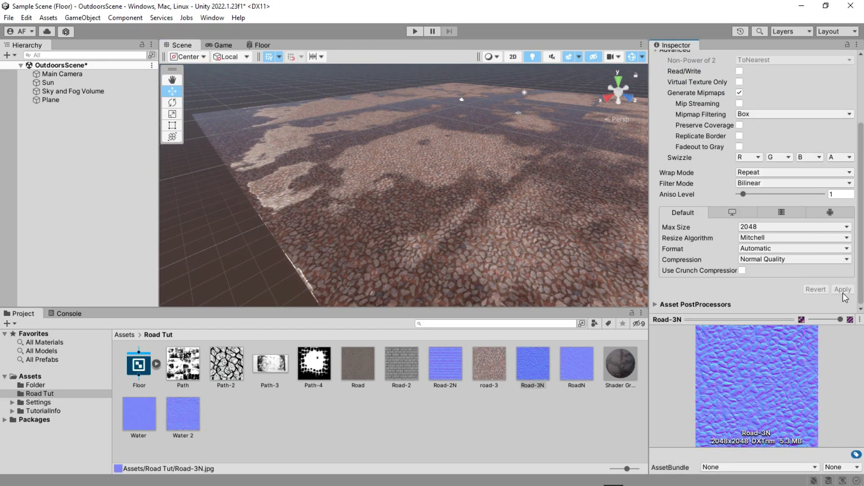
# Step: Try the Path-2 texture in the Puddles slot of the Plane's material and view the puddle pattern
pyautogui.click(90, 100)
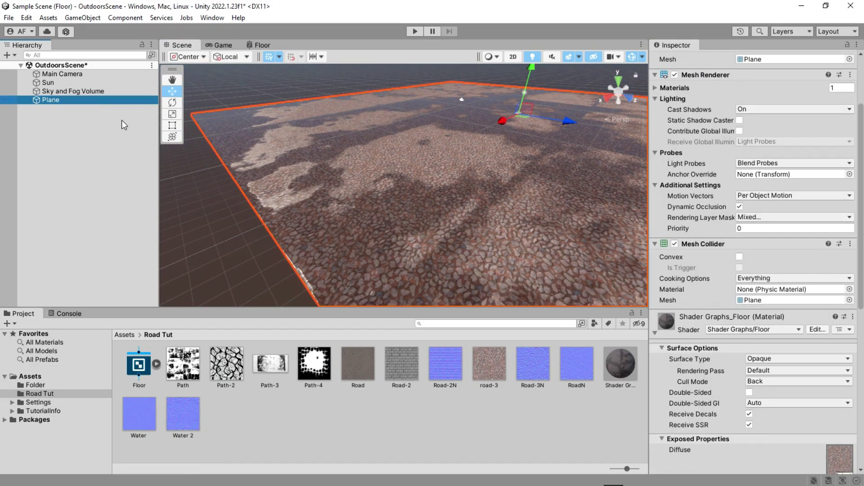
pyautogui.press('w')
pyautogui.moveTo(419, 202); pyautogui.dragTo(448, 180, button='right')
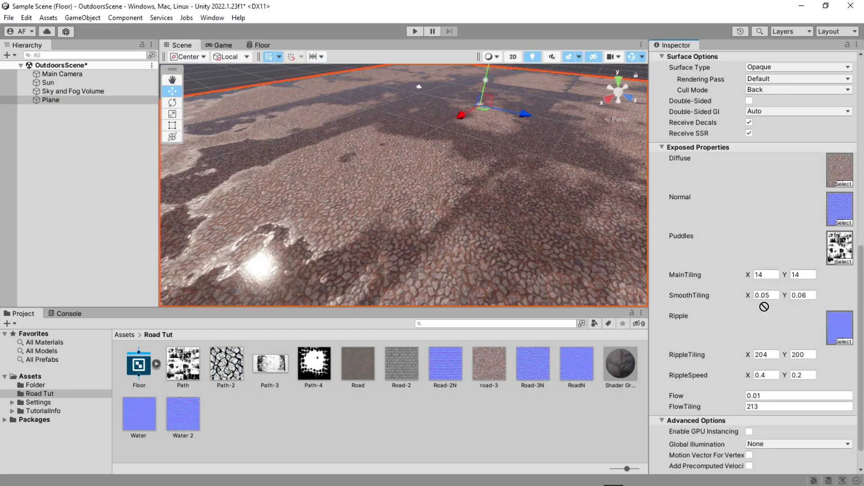
pyautogui.moveTo(765, 307); pyautogui.dragTo(833, 250)
pyautogui.moveTo(401, 225); pyautogui.dragTo(282, 189, button='right')
pyautogui.press('w')
pyautogui.press('s')
# Step: Try the Path-3 and Path-4 textures in the Puddles slot and compare their puddle patterns on the plane
pyautogui.moveTo(270, 364); pyautogui.dragTo(840, 248)
pyautogui.moveTo(541, 194); pyautogui.dragTo(585, 198, button='right')
pyautogui.moveTo(314, 364); pyautogui.dragTo(840, 248)
pyautogui.moveTo(540, 171); pyautogui.dragTo(233, 343, button='right')
pyautogui.press('w')
pyautogui.press('w')
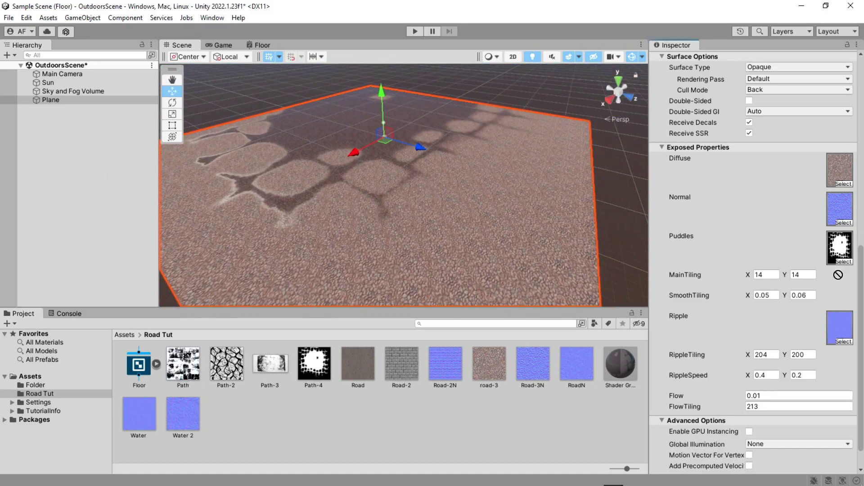
# Step: Return the Path texture to the Puddles slot and the Road texture to the Diffuse slot of the floor material
pyautogui.moveTo(838, 275); pyautogui.dragTo(839, 247)
pyautogui.moveTo(549, 180); pyautogui.dragTo(495, 165, button='right')
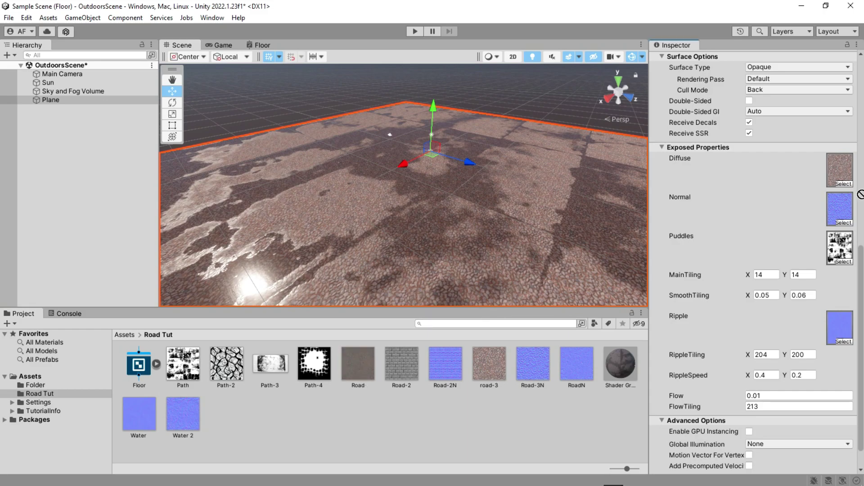
pyautogui.moveTo(860, 195); pyautogui.dragTo(840, 171)
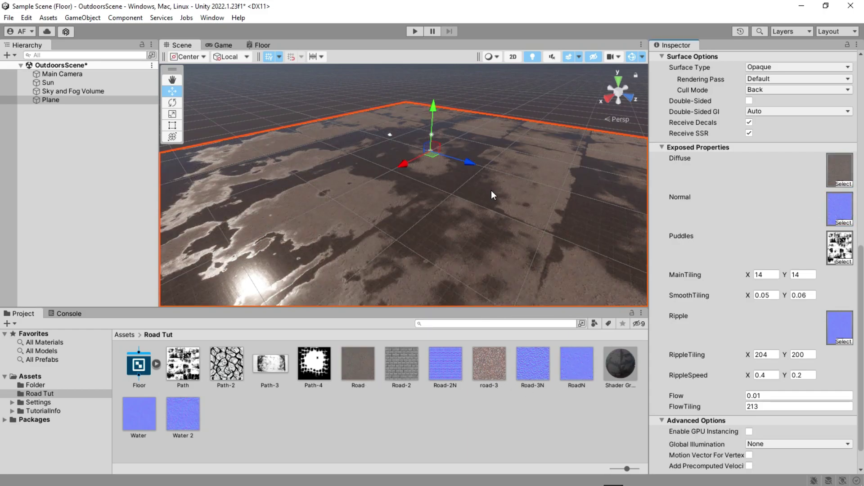
pyautogui.moveTo(405, 225); pyautogui.dragTo(499, 226, button='right')
# Step: Save the scene and add the decal projector prefab from Assets/Folder to the scene hierarchy
pyautogui.click(129, 338)
pyautogui.hotkey('ctrl', 's')
pyautogui.doubleClick(139, 364)
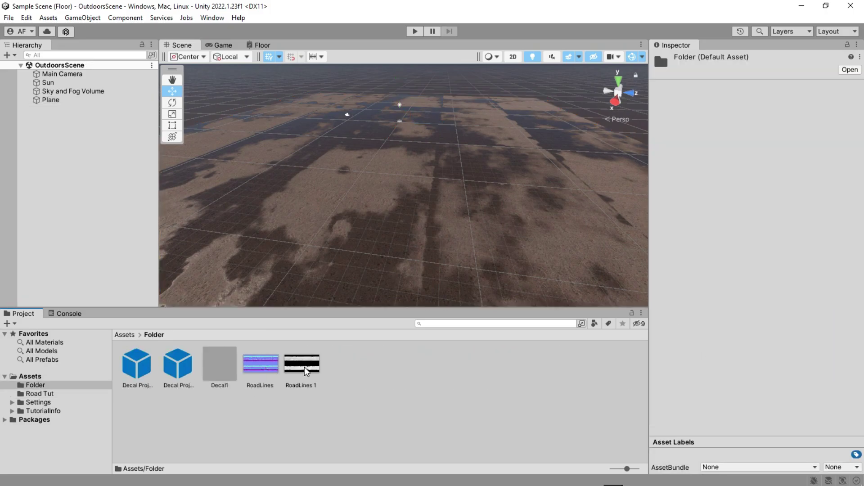
pyautogui.moveTo(132, 371); pyautogui.dragTo(68, 135)
# Step: Duplicate the short decal projector five times and space the copies out in a row as a crosswalk
pyautogui.keyDown('alt'); pyautogui.moveTo(355, 239); pyautogui.dragTo(406, 221); pyautogui.keyUp('alt')
pyautogui.hotkey('ctrl', 'd')
pyautogui.hotkey('ctrl', 'd')
pyautogui.hotkey('ctrl', 'd')
pyautogui.moveTo(406, 221); pyautogui.dragTo(474, 215)
pyautogui.hotkey('ctrl', 'd')
pyautogui.hotkey('ctrl', 'd')
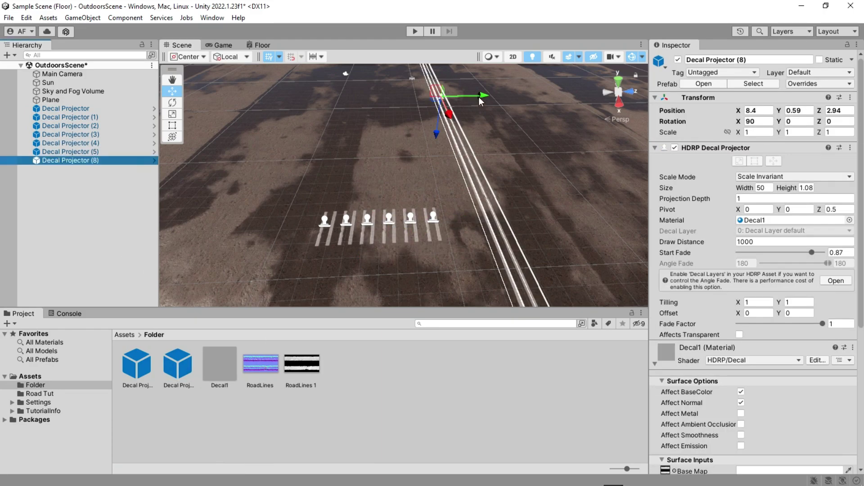
# Step: Position the two long road-line decal projectors, 50 wide, on opposite sides of the crosswalk
pyautogui.moveTo(479, 96); pyautogui.dragTo(390, 112)
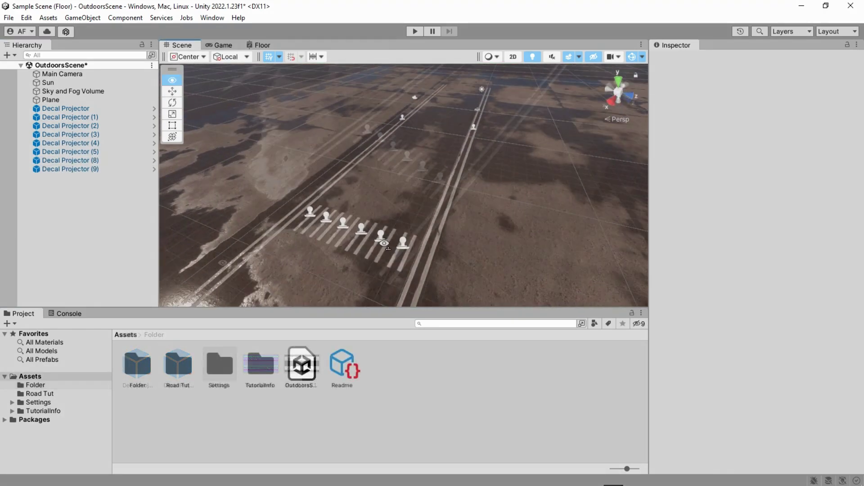
pyautogui.moveTo(416, 221); pyautogui.dragTo(416, 221, button='right')
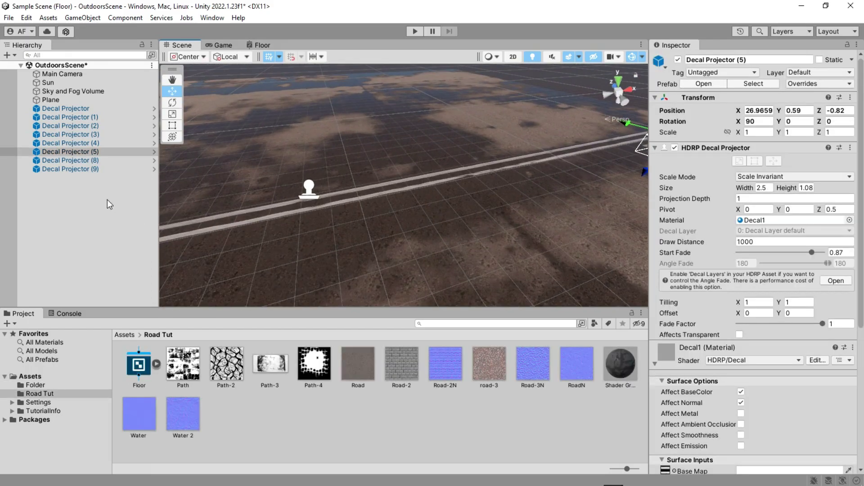
# Step: Add a Cube to the scene and reset its Transform to position 0, 0, 0
pyautogui.rightClick(107, 199)
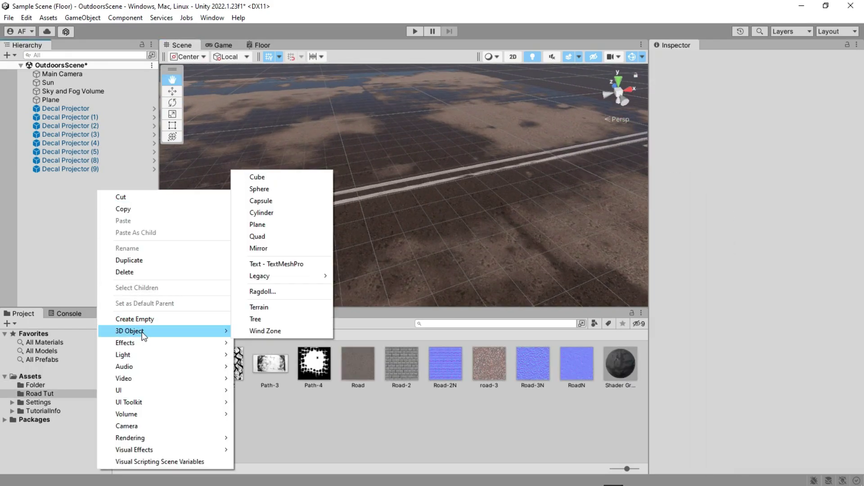
pyautogui.moveTo(206, 338)
pyautogui.click(265, 178)
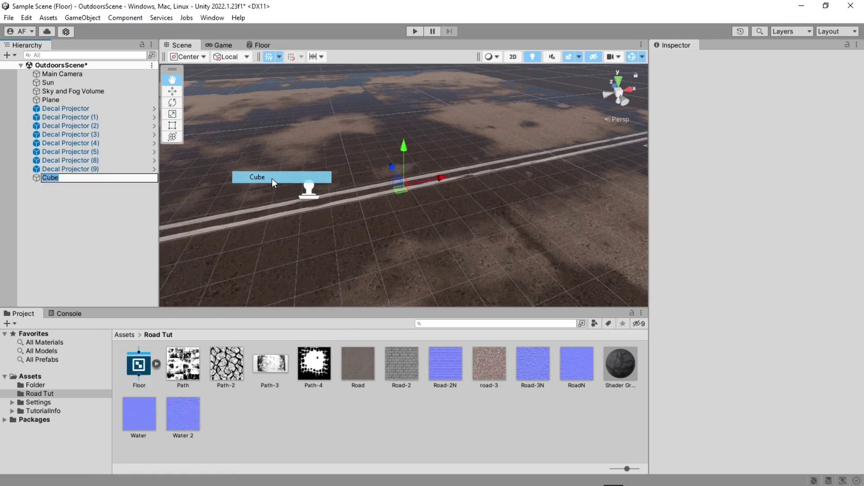
pyautogui.click(857, 87)
pyautogui.click(824, 100)
pyautogui.keyDown('alt'); pyautogui.moveTo(455, 243); pyautogui.dragTo(295, 261); pyautogui.keyUp('alt')
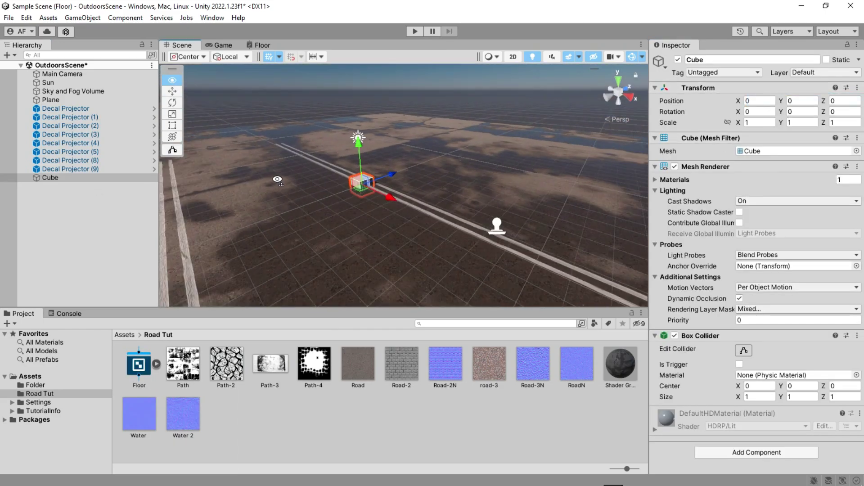
# Step: Move the cube along the road to X position 12.65 and scale it to 5, 5, 5
pyautogui.scroll(-3, 360, 234)
pyautogui.moveTo(415, 209); pyautogui.dragTo(468, 232)
pyautogui.keyDown('alt'); pyautogui.moveTo(468, 232); pyautogui.dragTo(604, 225); pyautogui.keyUp('alt')
pyautogui.scroll(3, 603, 225)
pyautogui.click(762, 126)
pyautogui.write('5')
pyautogui.click(801, 125)
pyautogui.write('5')
pyautogui.click(839, 126)
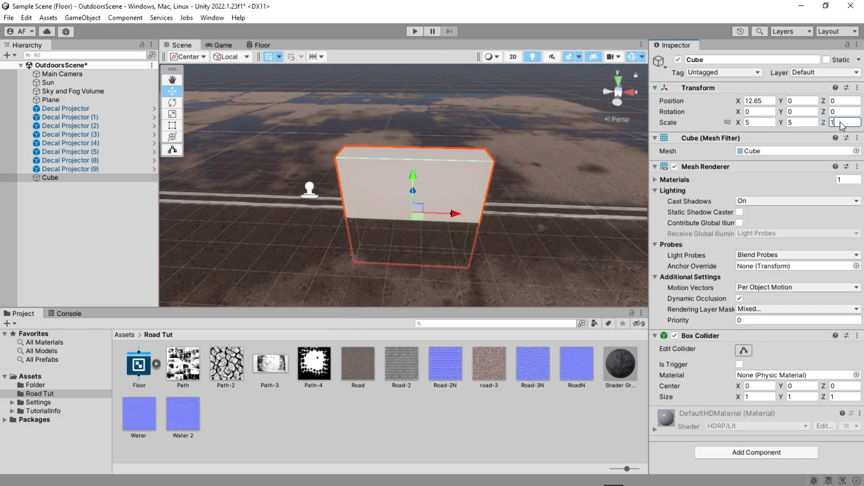
pyautogui.write('5')
# Step: Raise the cube onto the floor at Y 2.47 and shift it to Z 1.97
pyautogui.moveTo(415, 168); pyautogui.dragTo(425, 115)
pyautogui.moveTo(428, 160); pyautogui.dragTo(468, 137, button='right')
pyautogui.moveTo(464, 140); pyautogui.dragTo(471, 129)
pyautogui.moveTo(470, 129); pyautogui.dragTo(638, 102, button='right')
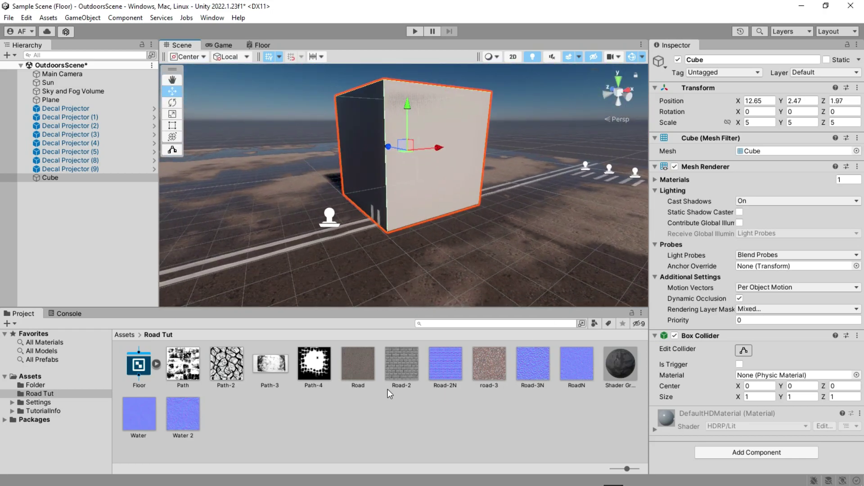
# Step: Create a material named CubeMat in Road Tut, give it a red base colour, and apply it to the cube
pyautogui.rightClick(322, 414)
pyautogui.moveTo(401, 134)
pyautogui.click(529, 309)
pyautogui.write('CubeMat')
pyautogui.press('Return')
pyautogui.click(802, 232)
pyautogui.click(796, 277)
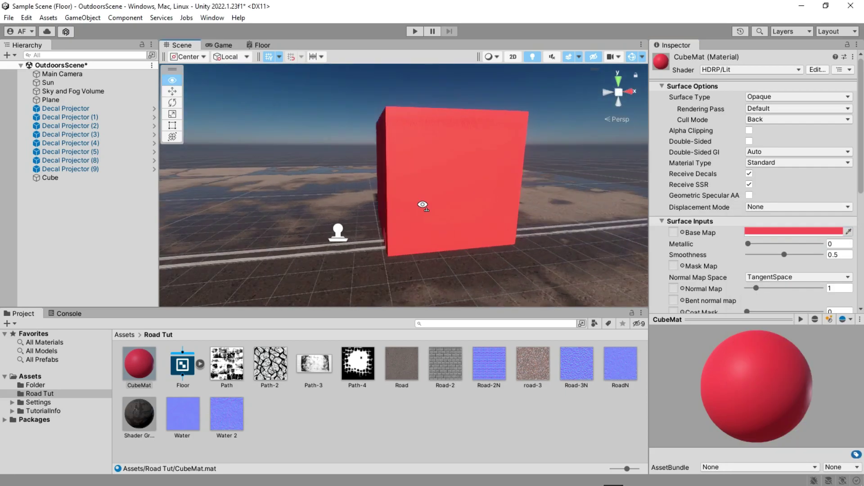
# Step: Turn off Receive Decals in the CubeMat material of the cube
pyautogui.click(405, 149)
pyautogui.scroll(-5, 756, 270)
pyautogui.keyDown('alt'); pyautogui.moveTo(491, 270); pyautogui.dragTo(450, 245); pyautogui.keyUp('alt')
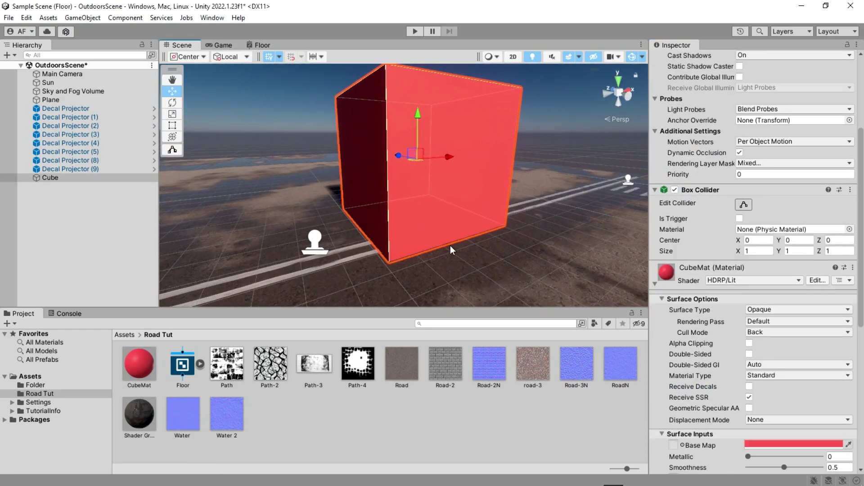
# Step: Add a Screen Space Reflection override to the Sky and Fog Volume
pyautogui.click(90, 91)
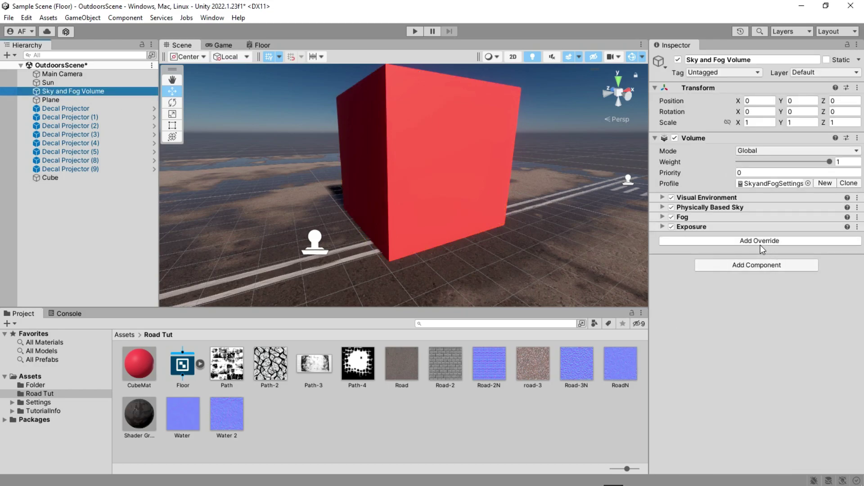
pyautogui.click(761, 243)
pyautogui.write('screen')
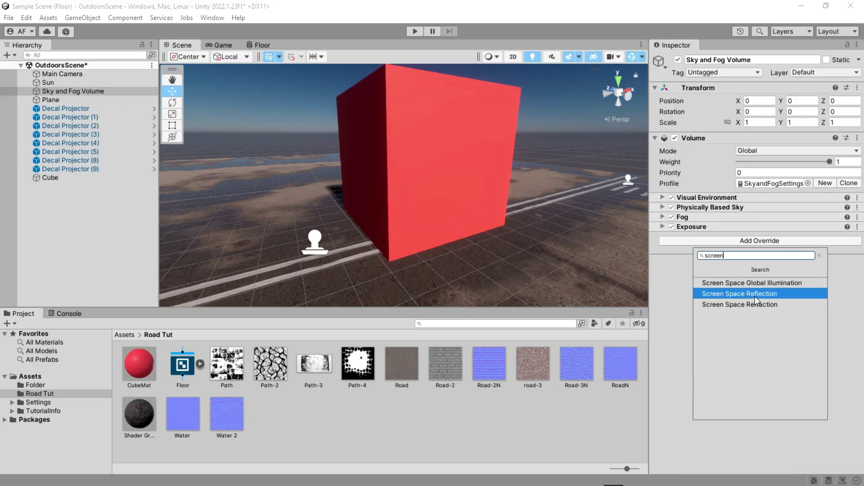
pyautogui.click(755, 293)
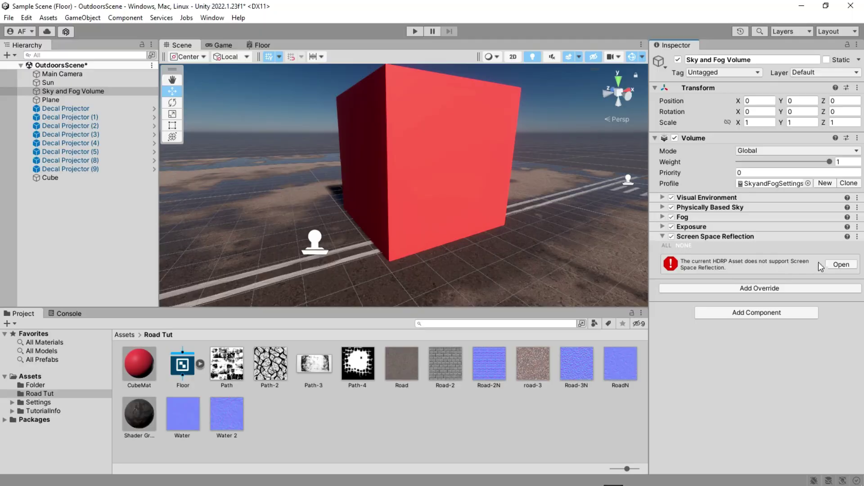
# Step: Enable Screen Space Reflection and its Transparent option in the HDRP quality settings, then close the project settings
pyautogui.click(840, 265)
pyautogui.scroll(-5, 405, 360)
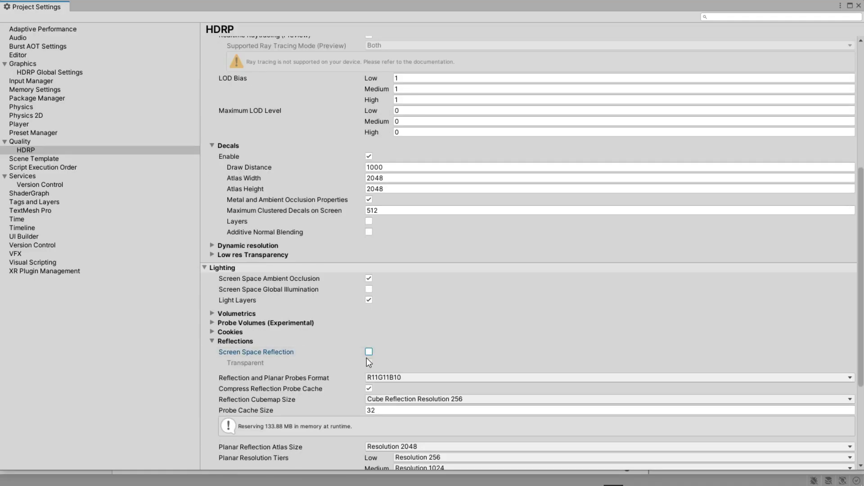
pyautogui.click(369, 352)
pyautogui.click(368, 363)
pyautogui.click(858, 6)
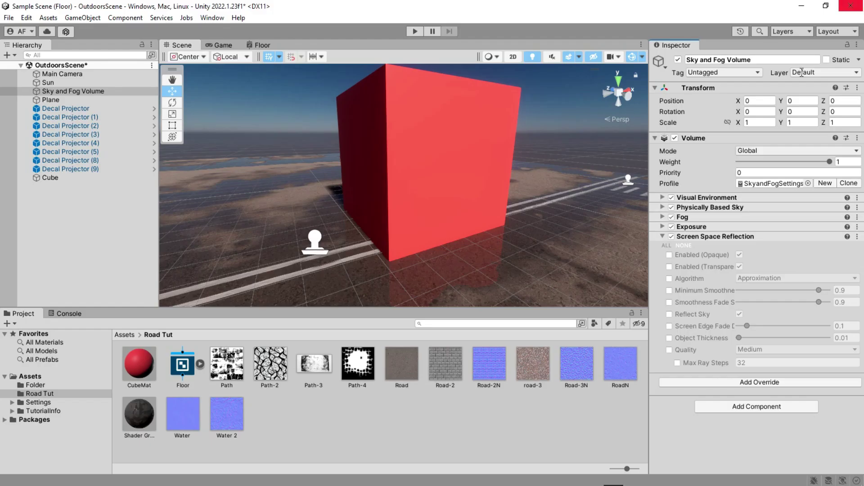